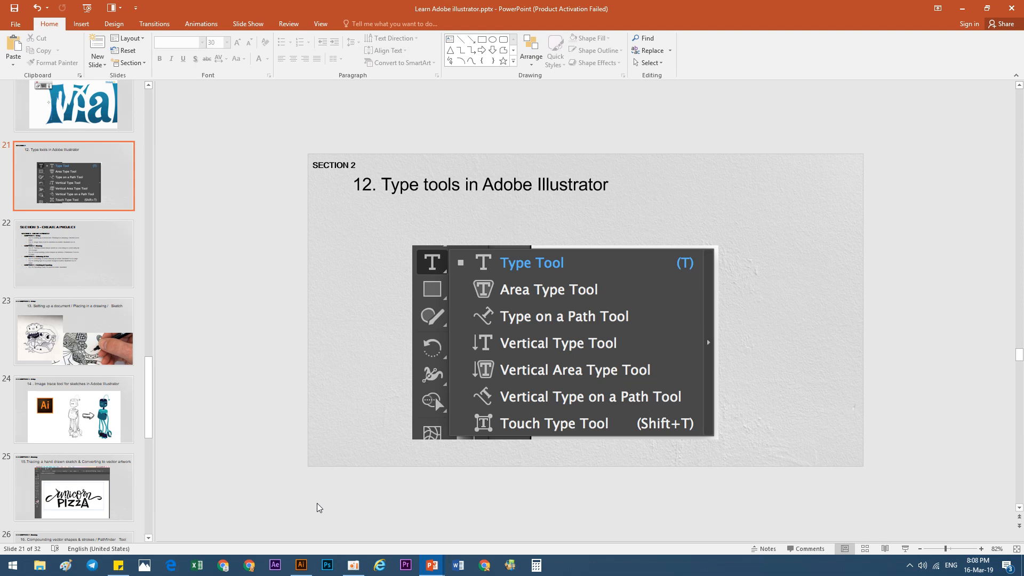
# Step: Copy the type-tools screenshot picture on PowerPoint slide 21
pyautogui.click(480, 352)
pyautogui.rightClick(489, 336)
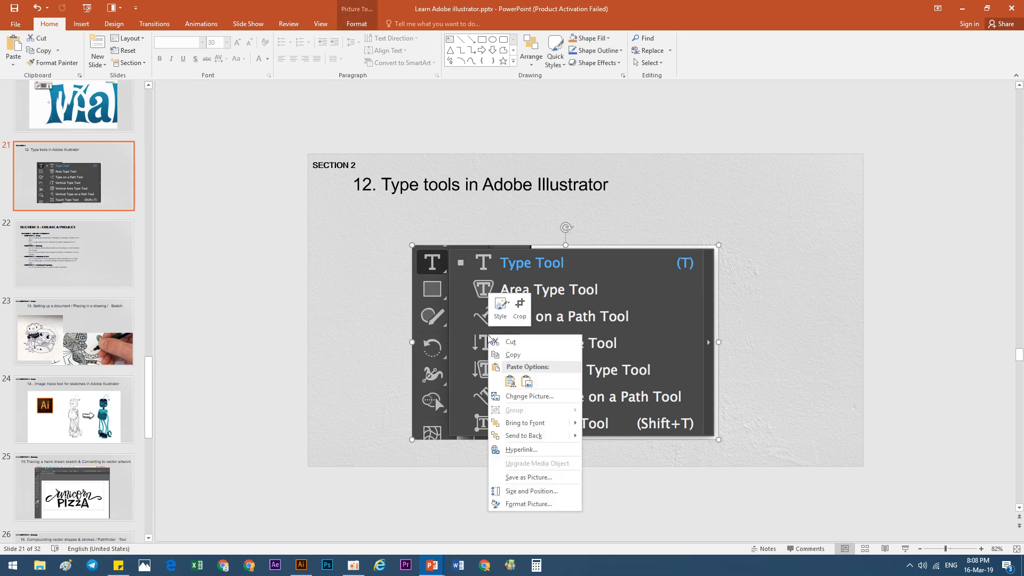
pyautogui.click(502, 355)
# Step: Paste the copied screenshot into an empty area of the Illustrator canvas
pyautogui.click(300, 565)
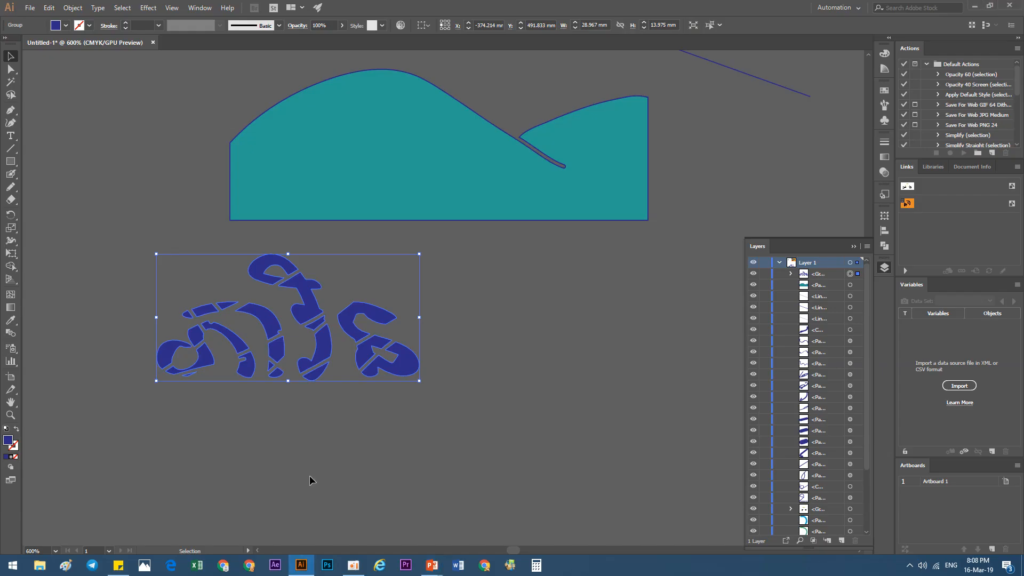
pyautogui.moveTo(213, 373); pyautogui.dragTo(530, 450)
pyautogui.moveTo(234, 360); pyautogui.dragTo(593, 383)
pyautogui.hotkey('ctrl', 'v')
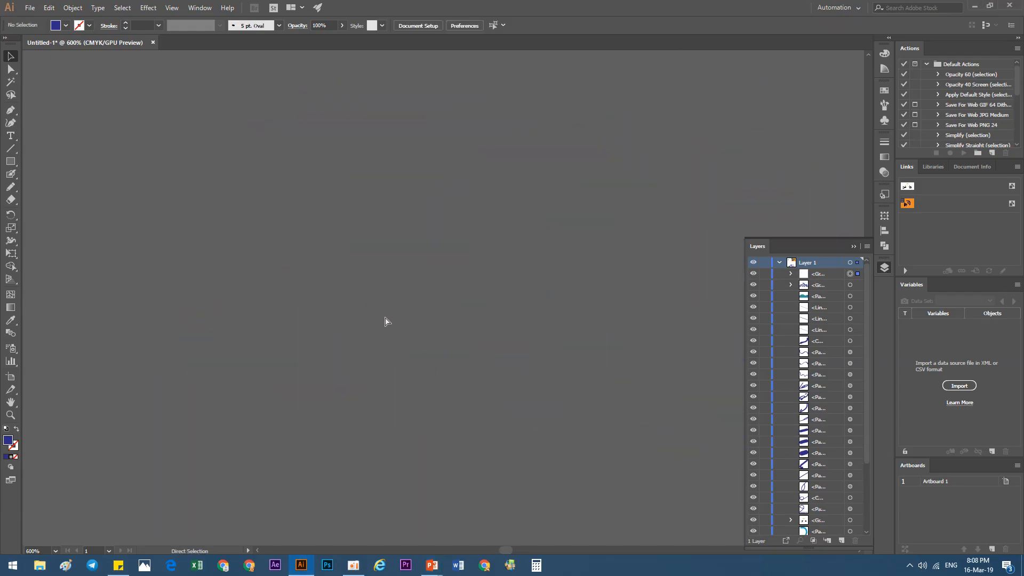
pyautogui.scroll(-5, 369, 284)
# Step: Scale the pasted screenshot down and move it to the upper left of the canvas
pyautogui.moveTo(523, 395); pyautogui.dragTo(457, 355)
pyautogui.moveTo(371, 294); pyautogui.dragTo(218, 122)
pyautogui.scroll(3, 195, 209)
pyautogui.moveTo(196, 209); pyautogui.dragTo(384, 299)
pyautogui.scroll(-2, 241, 375)
pyautogui.click(250, 319)
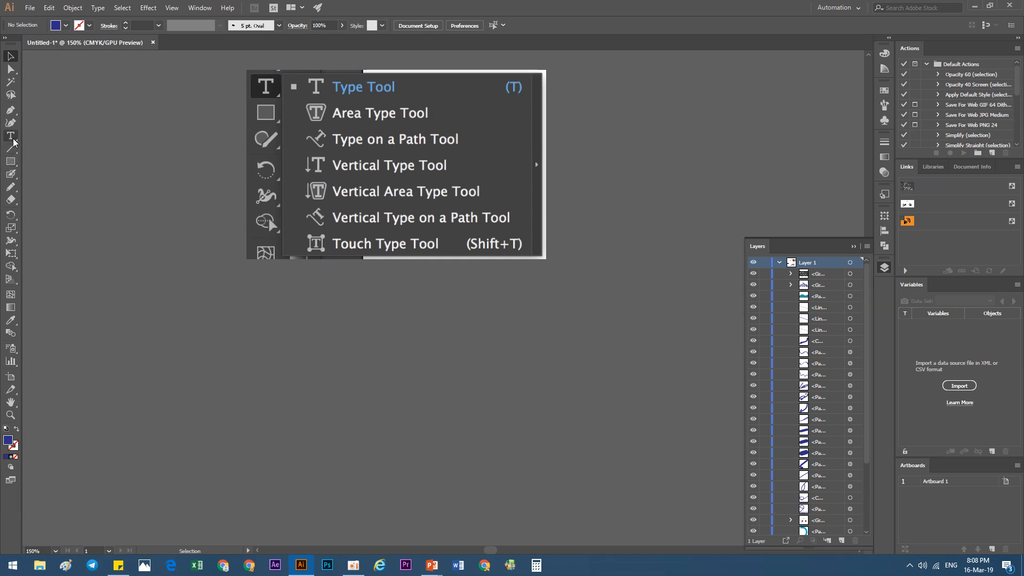
pyautogui.click(13, 140)
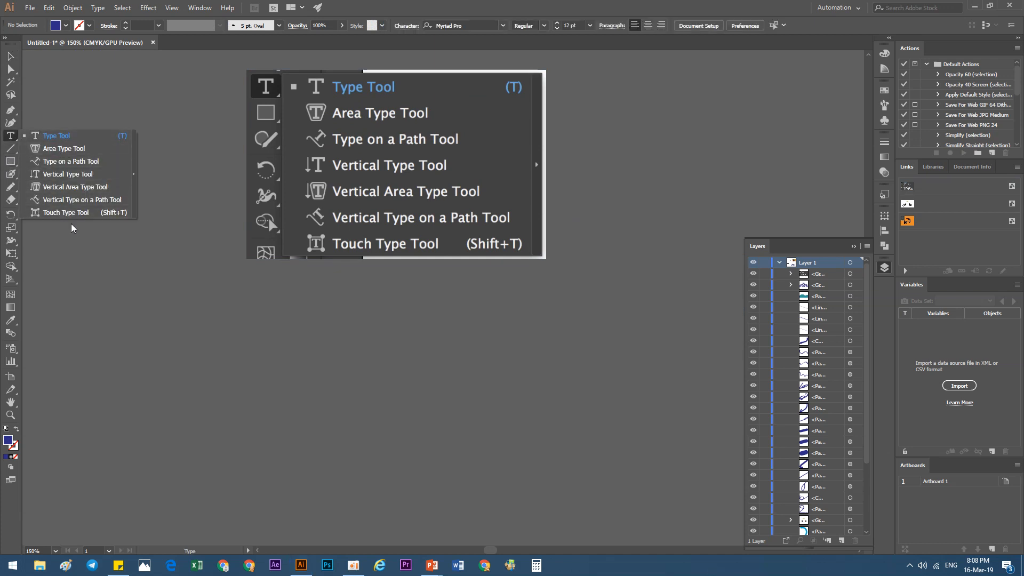
# Step: Start a point-type text line below the screenshot and set its size to 24 pt
pyautogui.click(48, 136)
pyautogui.click(263, 288)
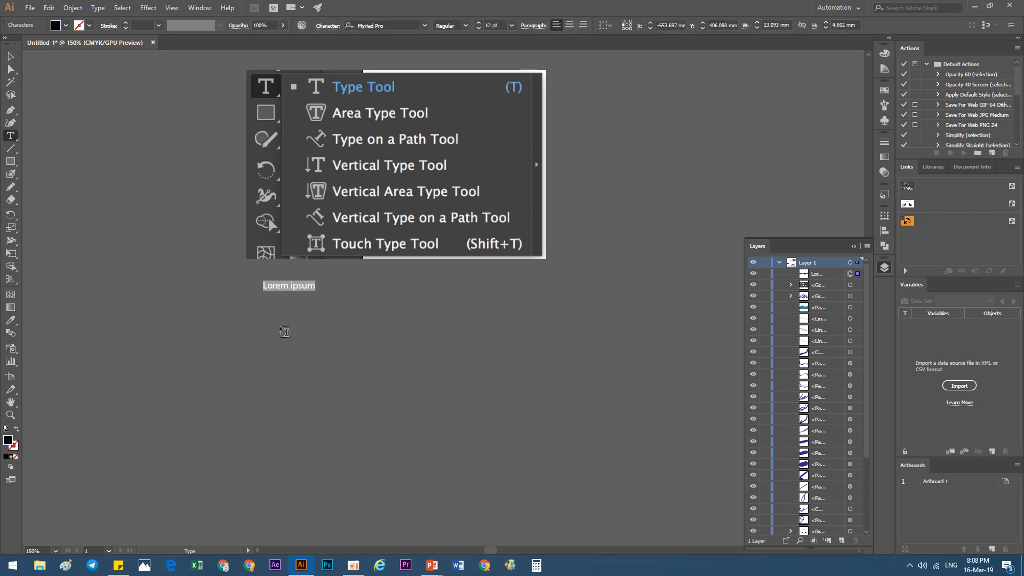
pyautogui.write('Hi M')
pyautogui.hotkey('ctrl', 'a')
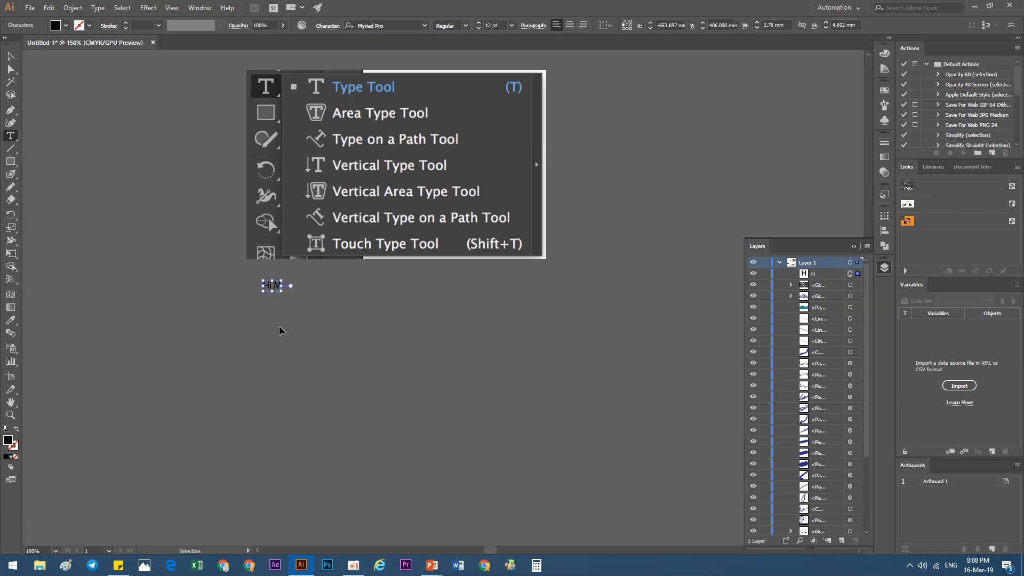
pyautogui.click(511, 25)
pyautogui.click(526, 168)
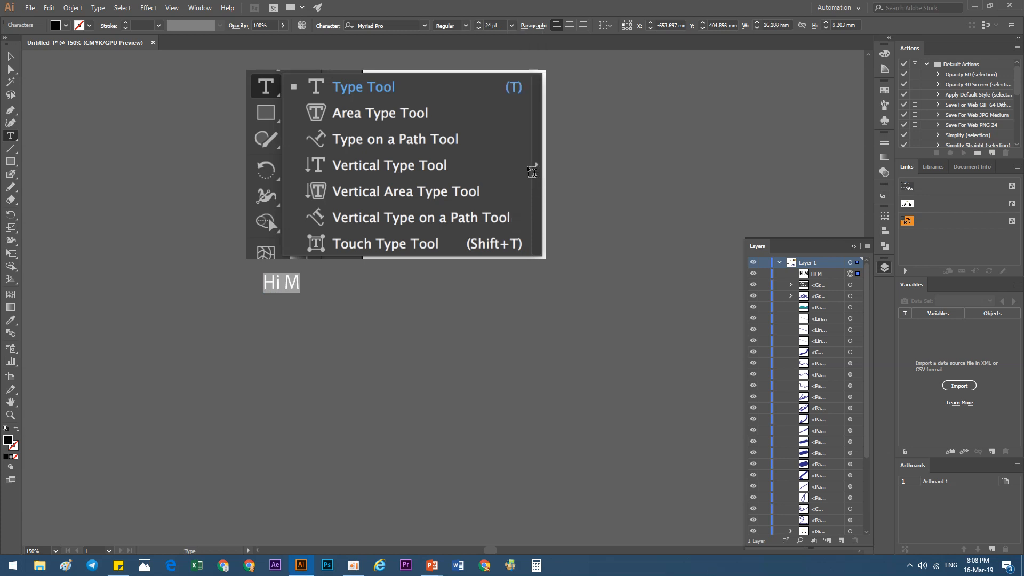
# Step: Type the greeting 'Hi, My name is' followed by a name, then select the line
pyautogui.write('Hi ')
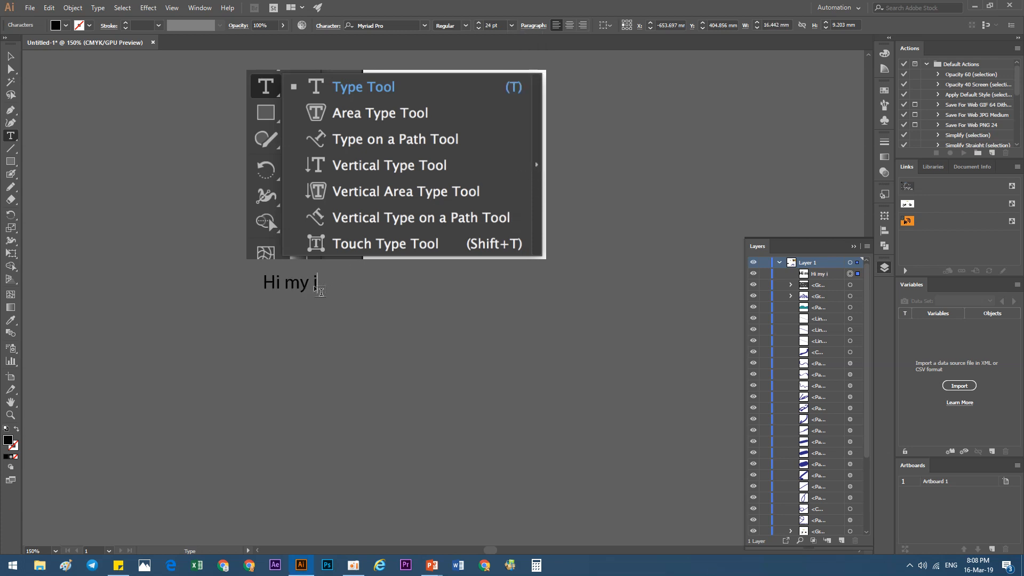
pyautogui.write('my')
pyautogui.press('BackSpace')
pyautogui.press('BackSpace')
pyautogui.press('BackSpace')
pyautogui.write(', My nae')
pyautogui.press('BackSpace')
pyautogui.write('me ')
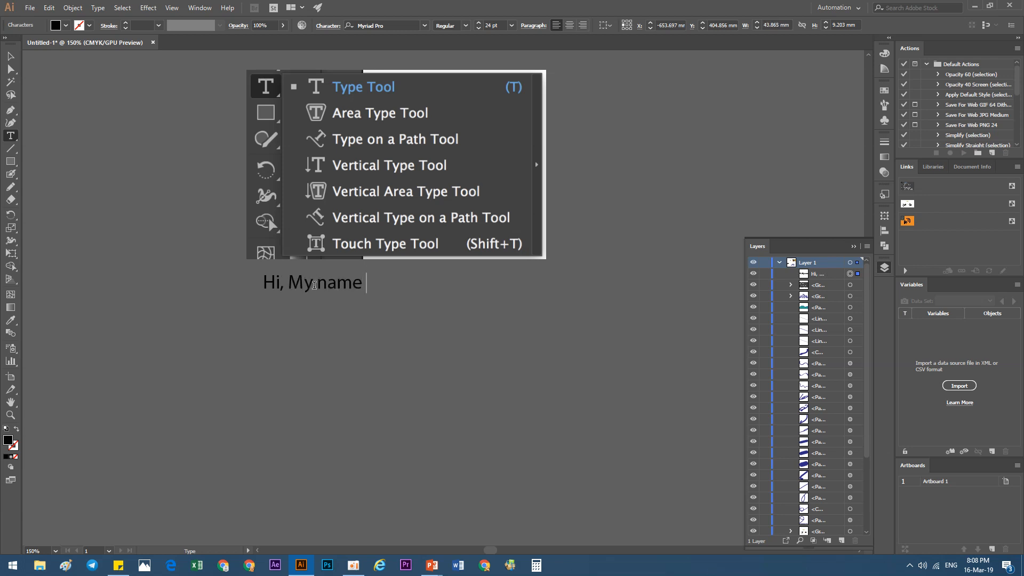
pyautogui.write('is Rin Sophea')
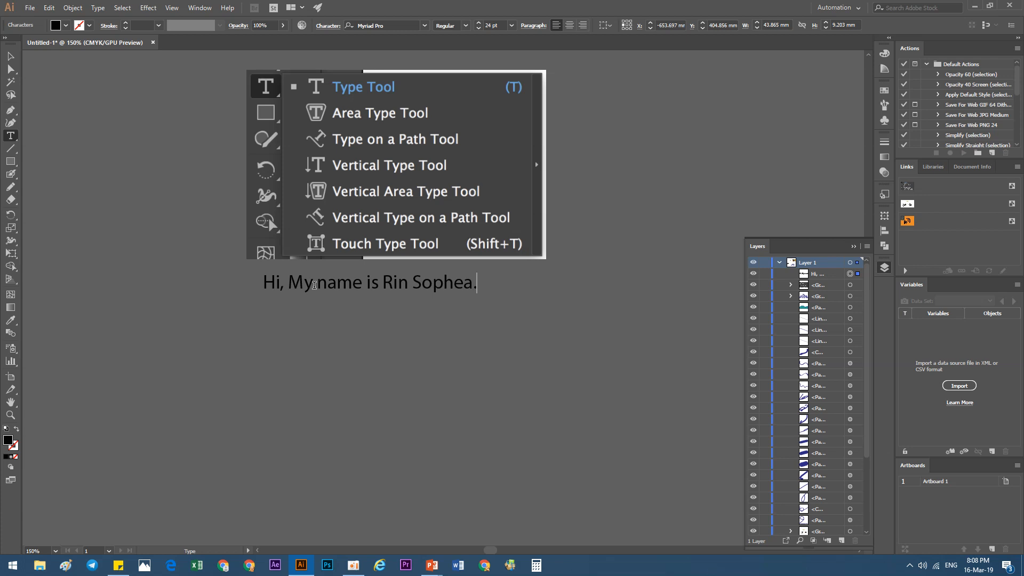
pyautogui.write('.')
pyautogui.moveTo(477, 283); pyautogui.dragTo(240, 281)
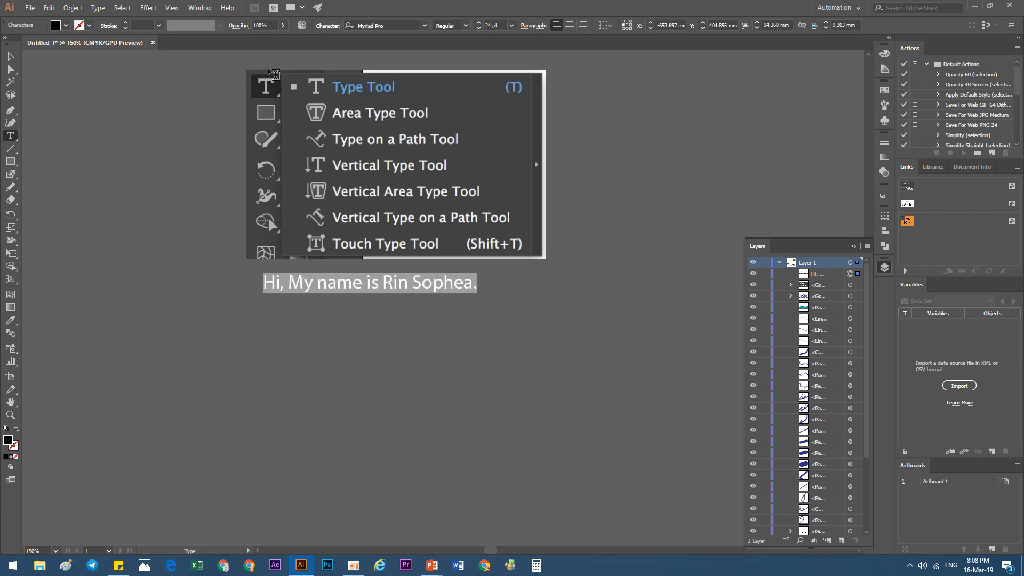
# Step: Apply the Kh Baphnom Small Style font and a 0.5 pt black stroke to the greeting
pyautogui.click(424, 26)
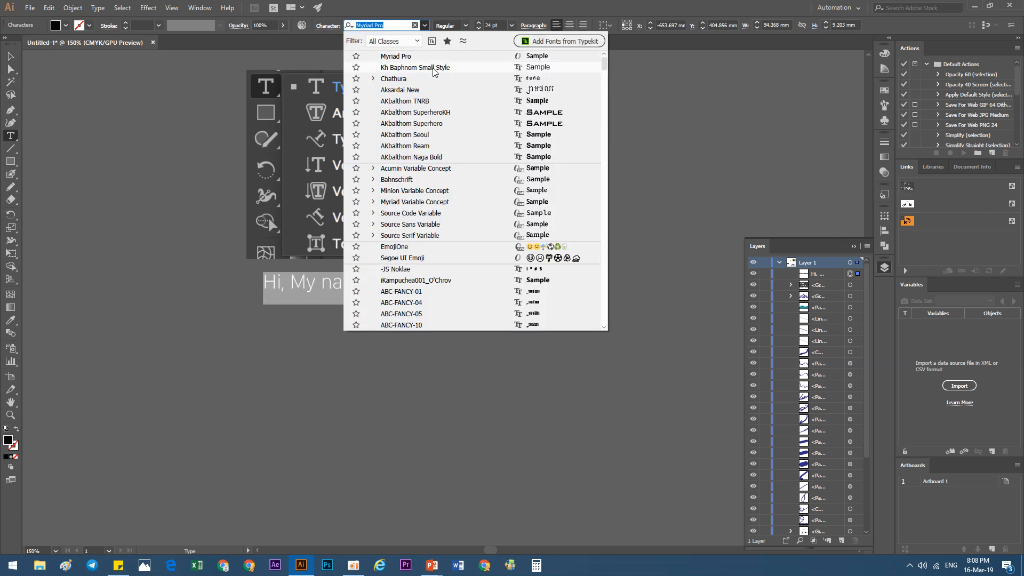
pyautogui.click(433, 68)
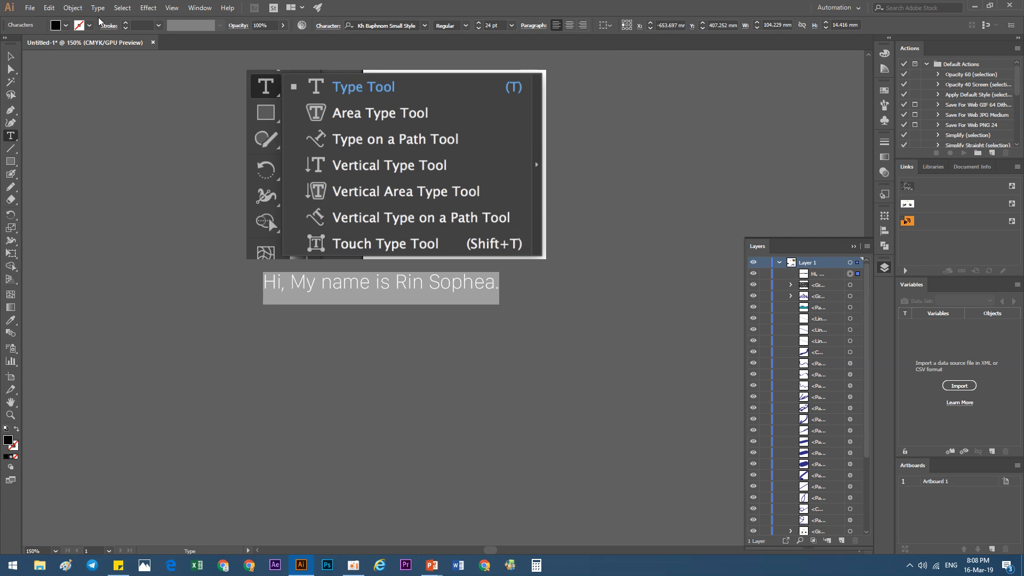
pyautogui.click(125, 22)
pyautogui.click(126, 22)
pyautogui.click(90, 25)
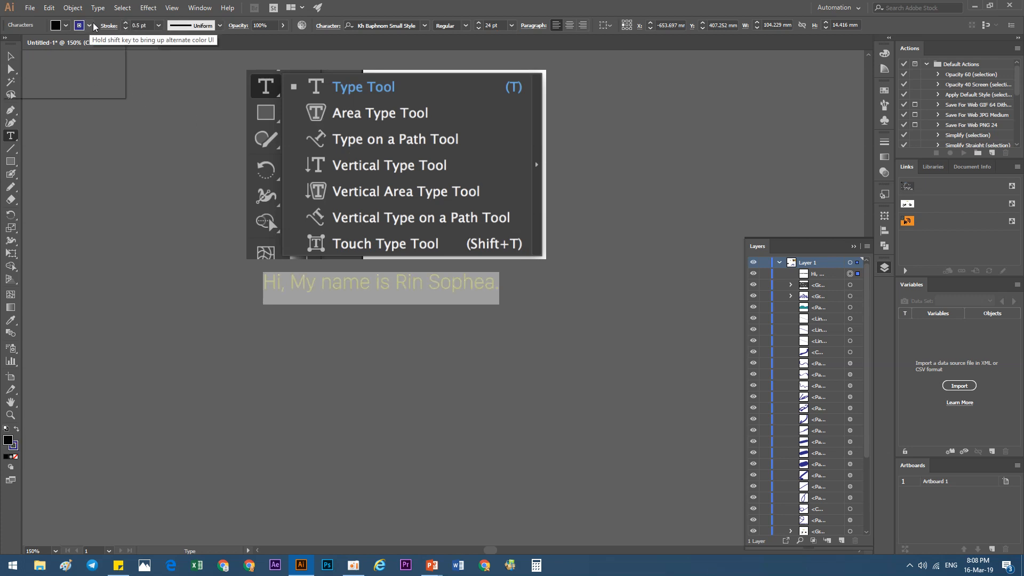
pyautogui.click(29, 46)
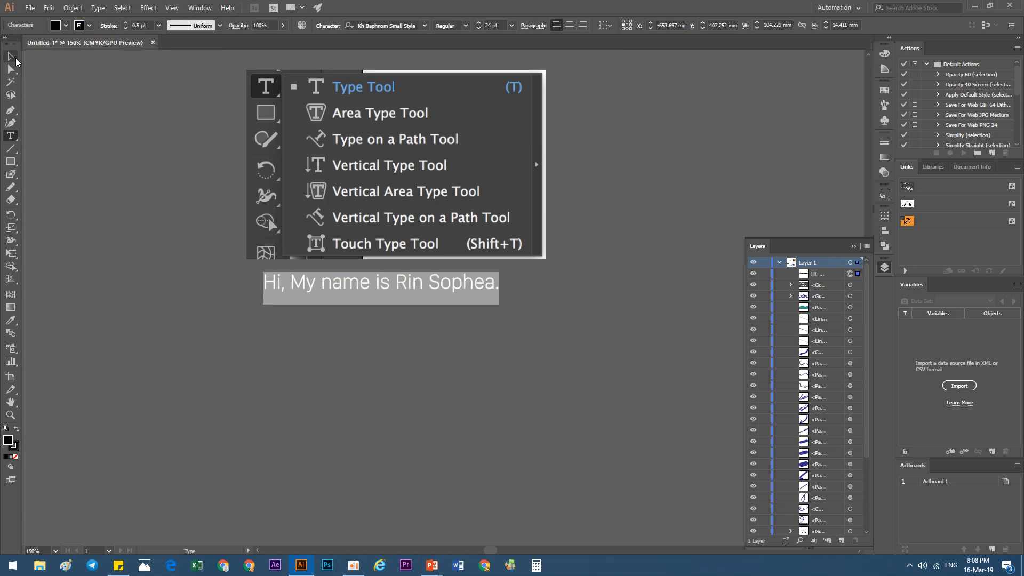
# Step: With the Selection tool, check the stroke width profiles and opacity settings without changing them
pyautogui.click(15, 58)
pyautogui.click(222, 24)
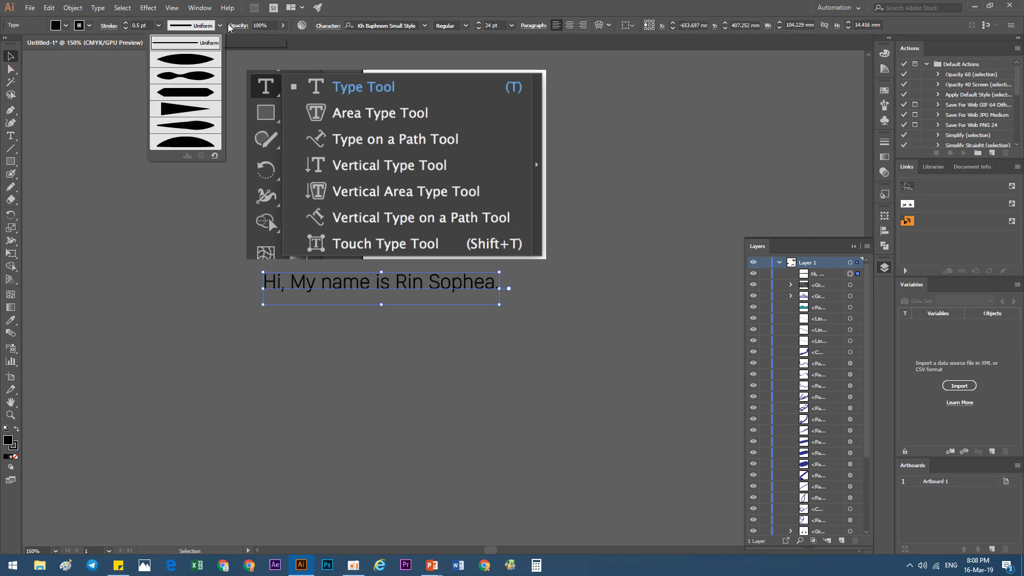
pyautogui.click(283, 25)
pyautogui.click(282, 26)
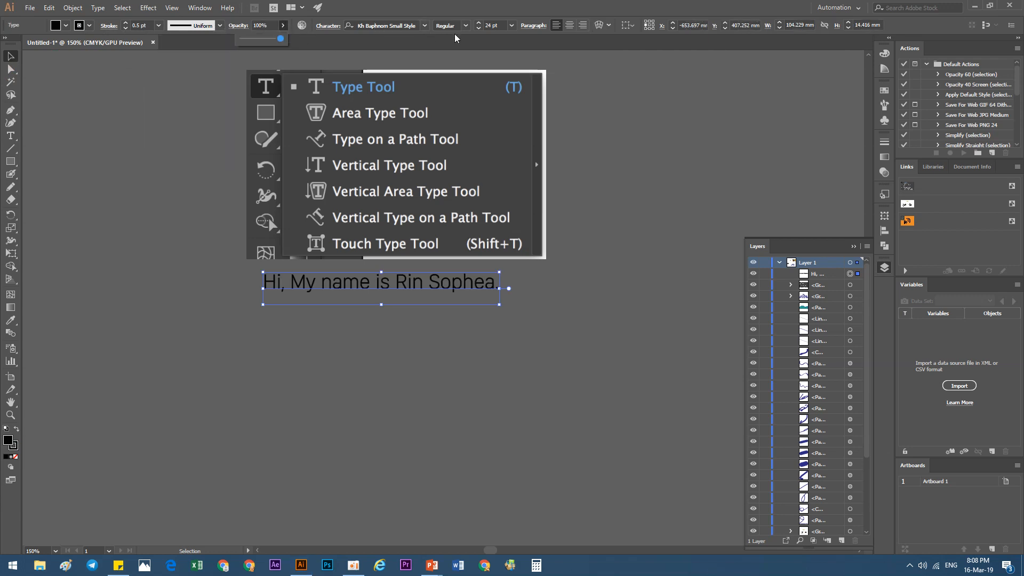
pyautogui.click(469, 28)
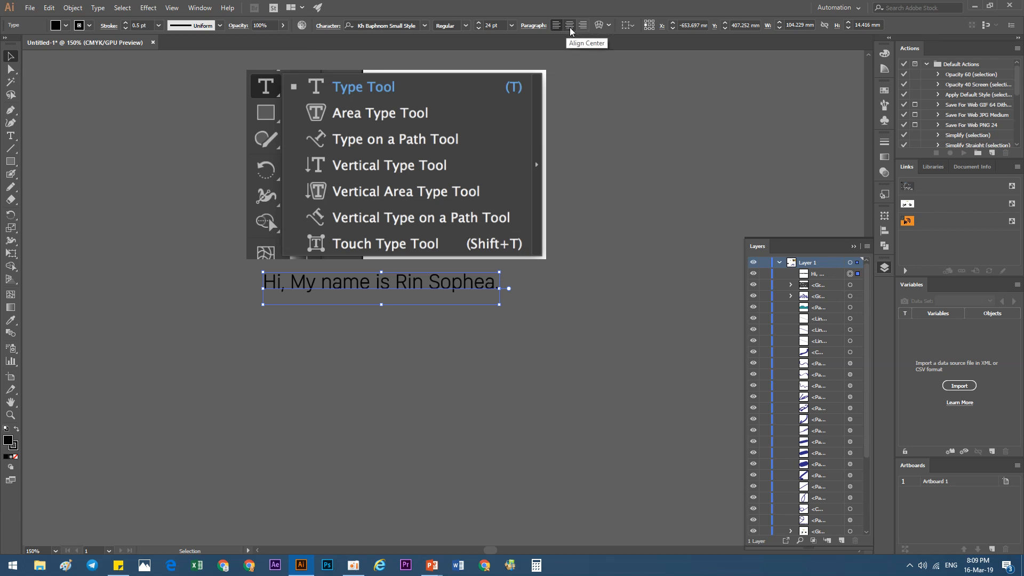
# Step: Preview an Arc envelope warp bent to -66%, then cancel to keep the text flat
pyautogui.click(601, 26)
pyautogui.moveTo(330, 140); pyautogui.dragTo(671, 84)
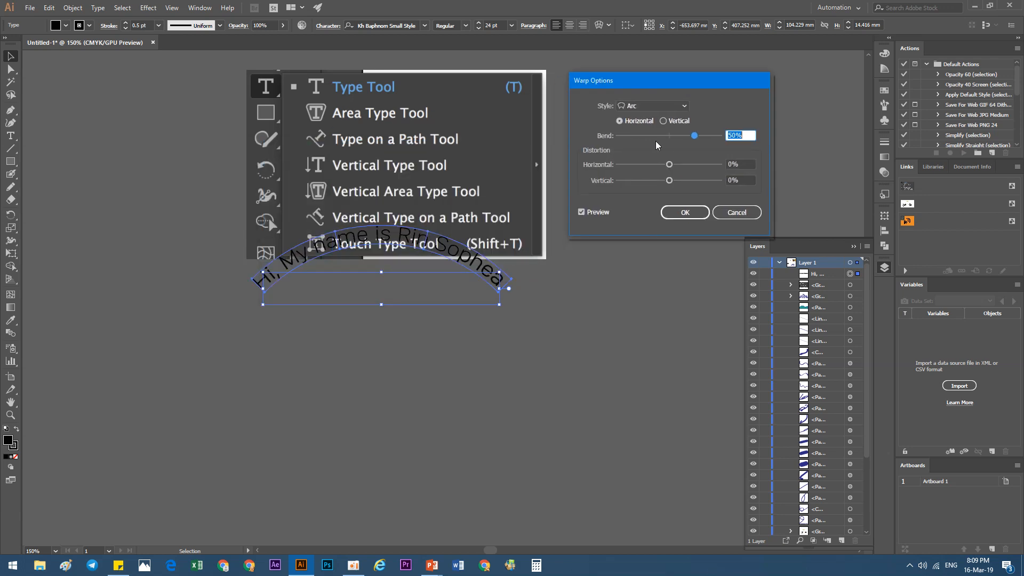
pyautogui.moveTo(655, 141); pyautogui.dragTo(636, 132)
pyautogui.click(741, 212)
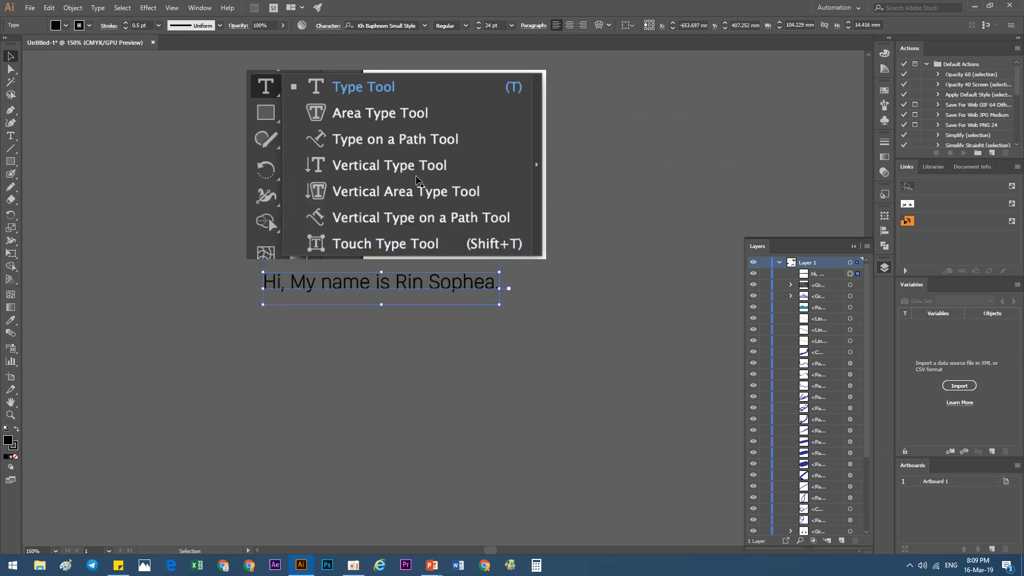
# Step: Move the greeting line slightly lower on the canvas and clear the selection
pyautogui.moveTo(359, 290); pyautogui.dragTo(359, 314)
pyautogui.click(315, 353)
pyautogui.click(354, 325)
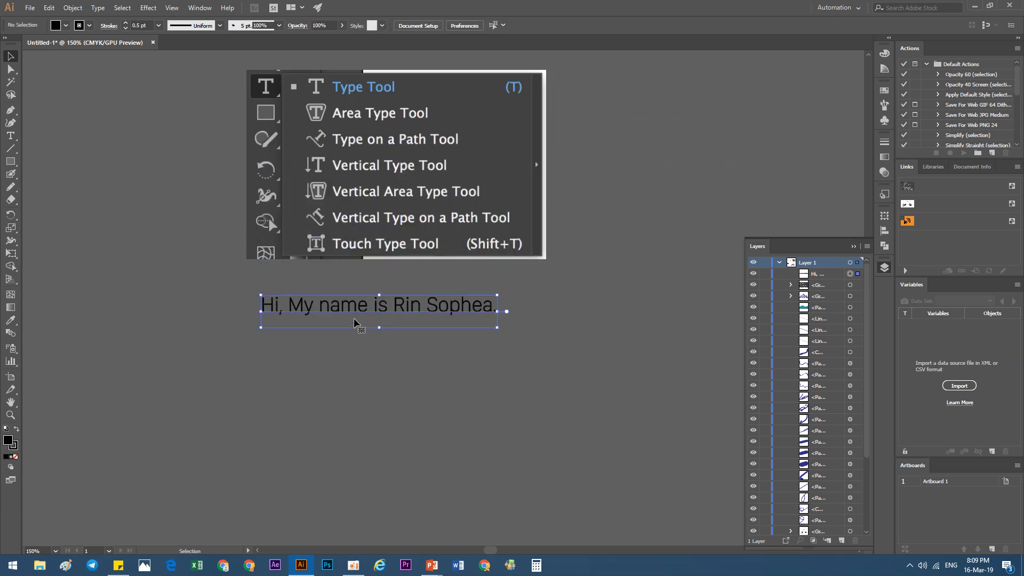
pyautogui.click(235, 345)
pyautogui.click(11, 135)
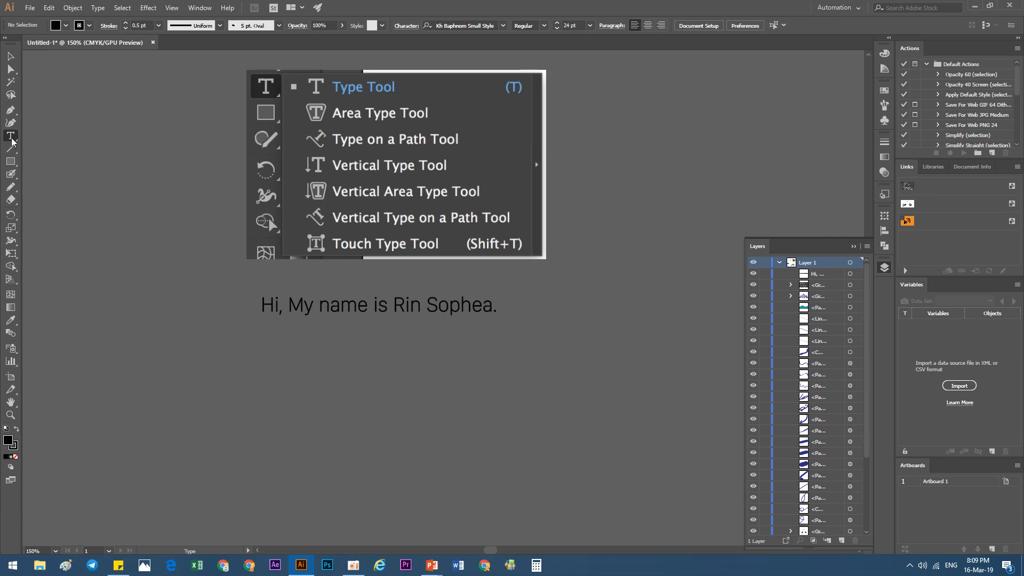
pyautogui.moveTo(11, 140); pyautogui.dragTo(47, 150)
pyautogui.click(177, 308)
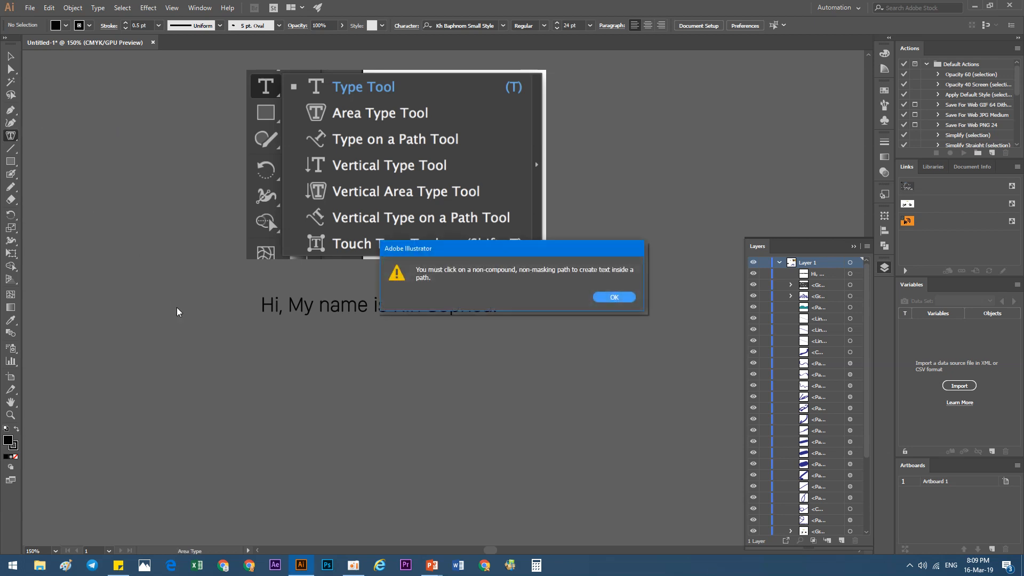
pyautogui.click(613, 297)
pyautogui.click(12, 161)
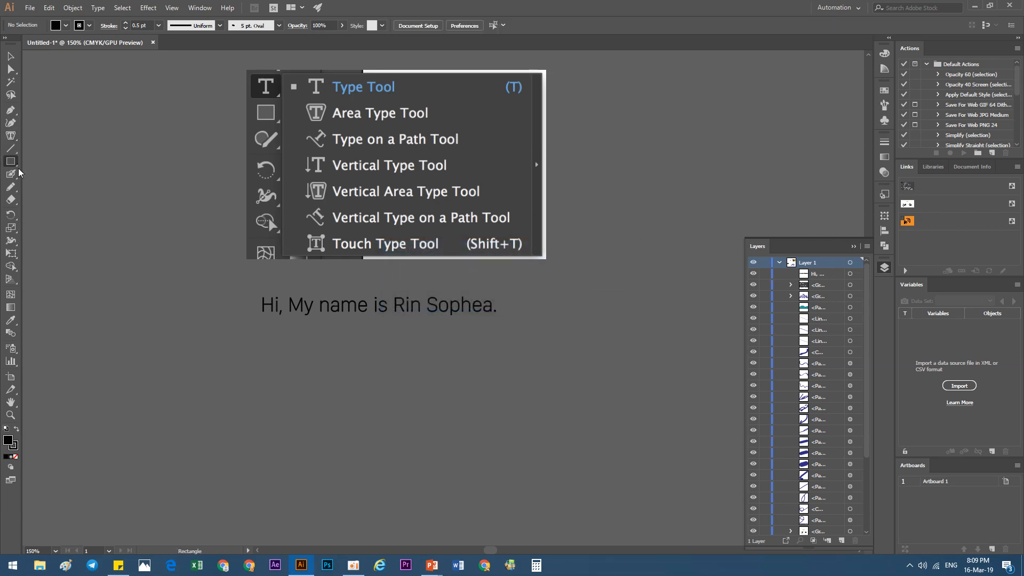
pyautogui.moveTo(163, 287); pyautogui.dragTo(191, 288)
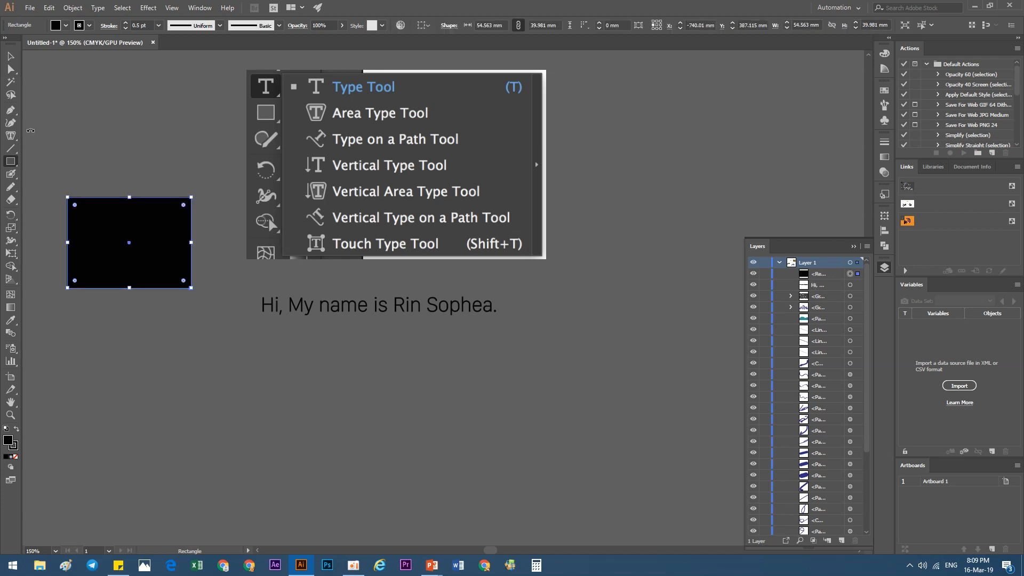
pyautogui.click(11, 135)
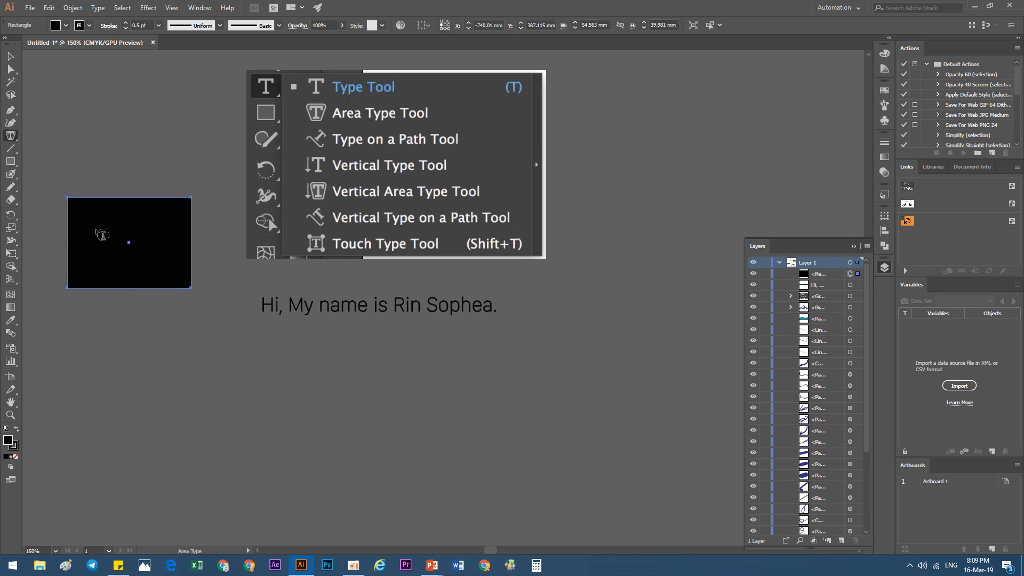
pyautogui.click(182, 329)
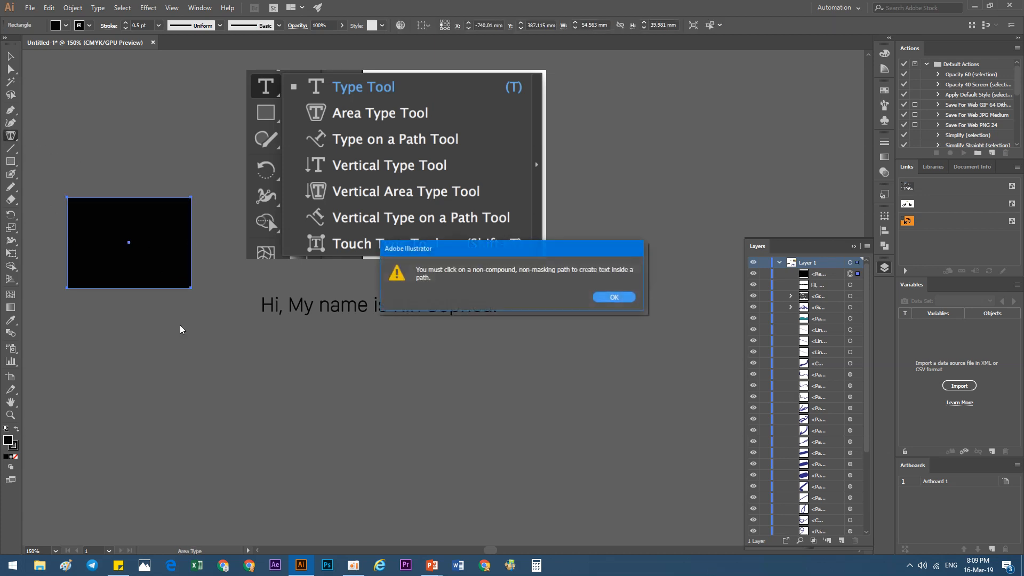
pyautogui.click(611, 298)
pyautogui.click(102, 232)
pyautogui.click(613, 297)
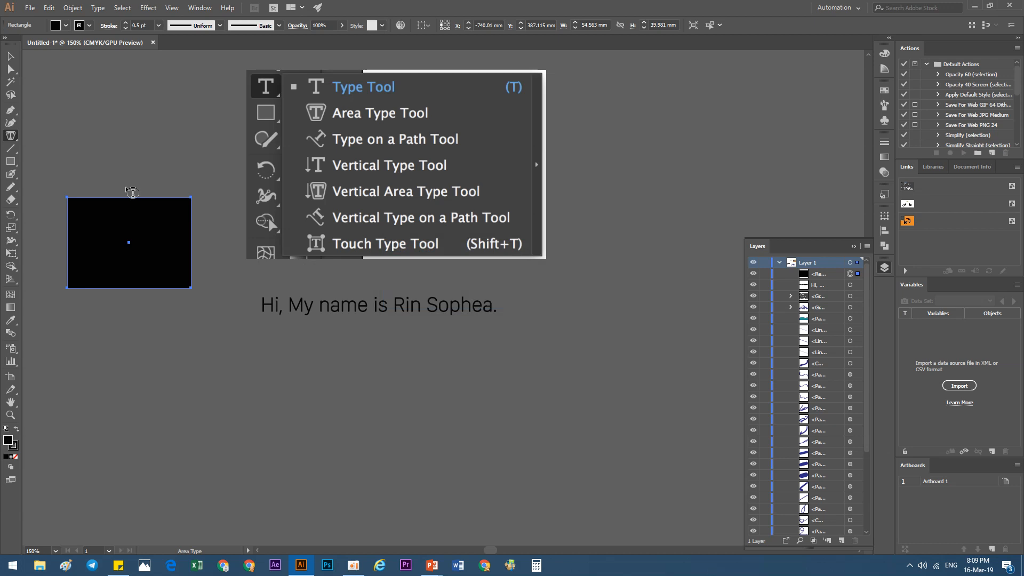
# Step: Convert the rectangle into area type and fill it with a string of random letters
pyautogui.click(117, 206)
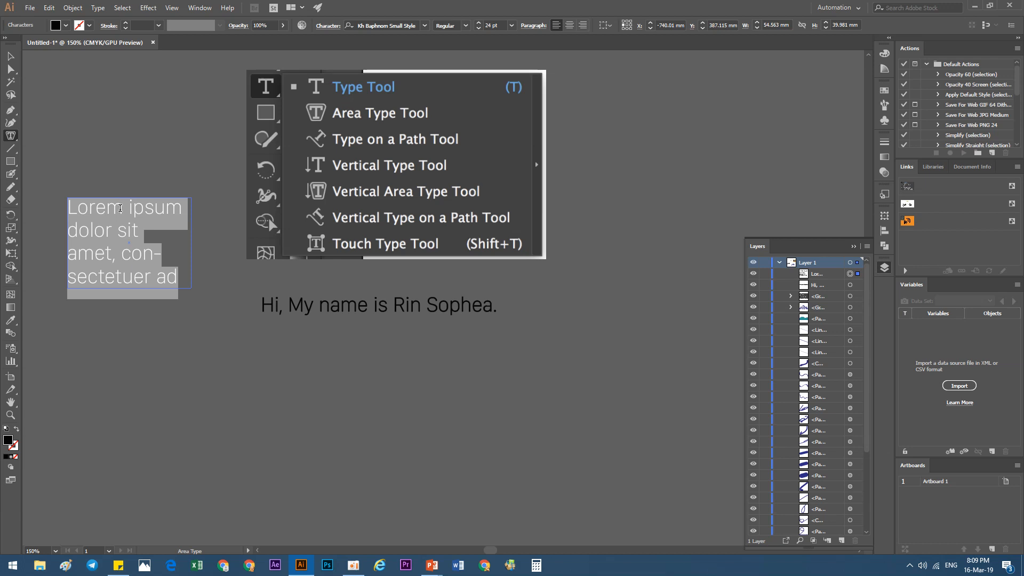
pyautogui.press('BackSpace')
pyautogui.write('dsafjj')
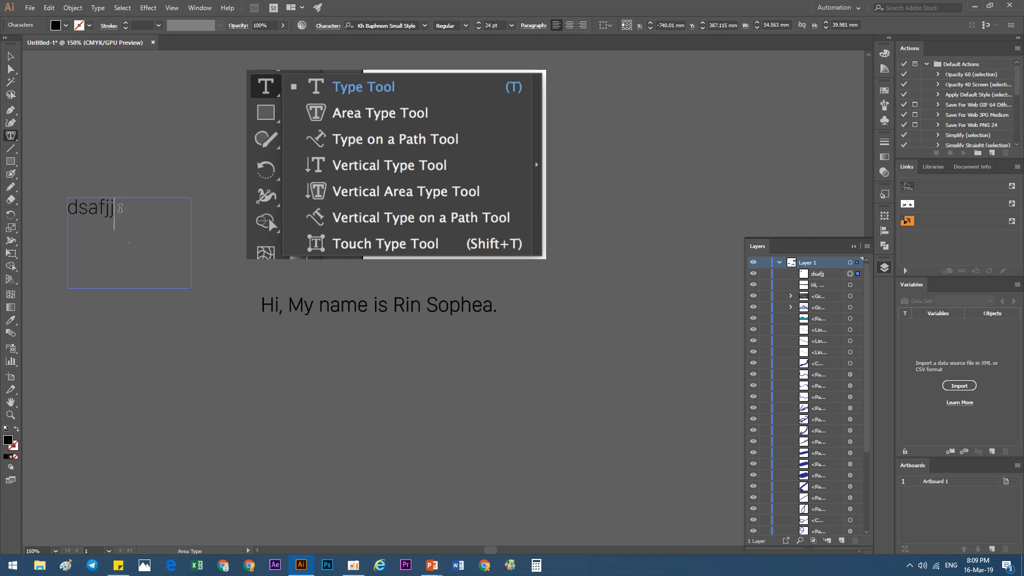
pyautogui.write('akljaklfjkaljfkafdjklafdjlkadjfjalk')
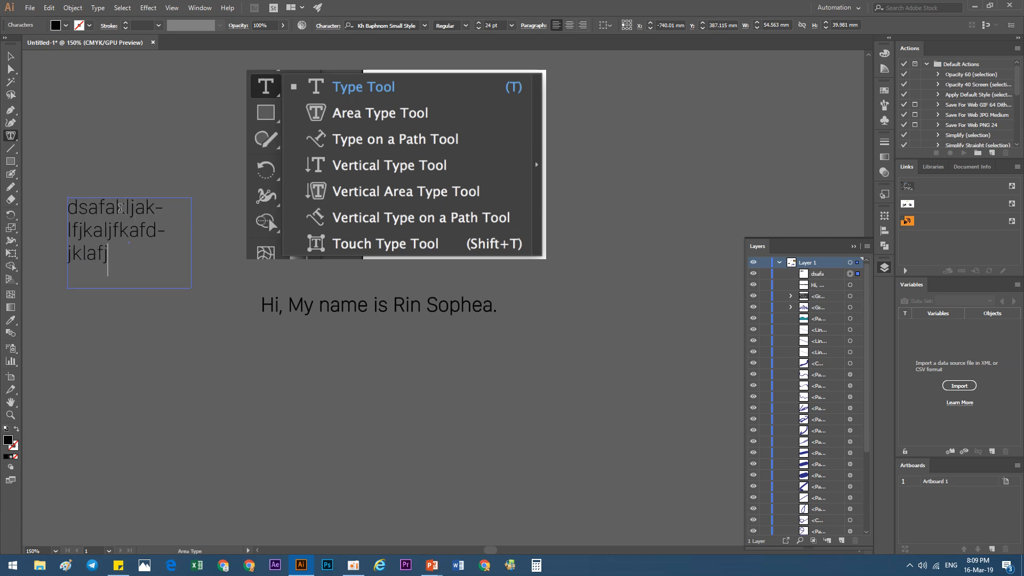
pyautogui.write('dsklasfd')
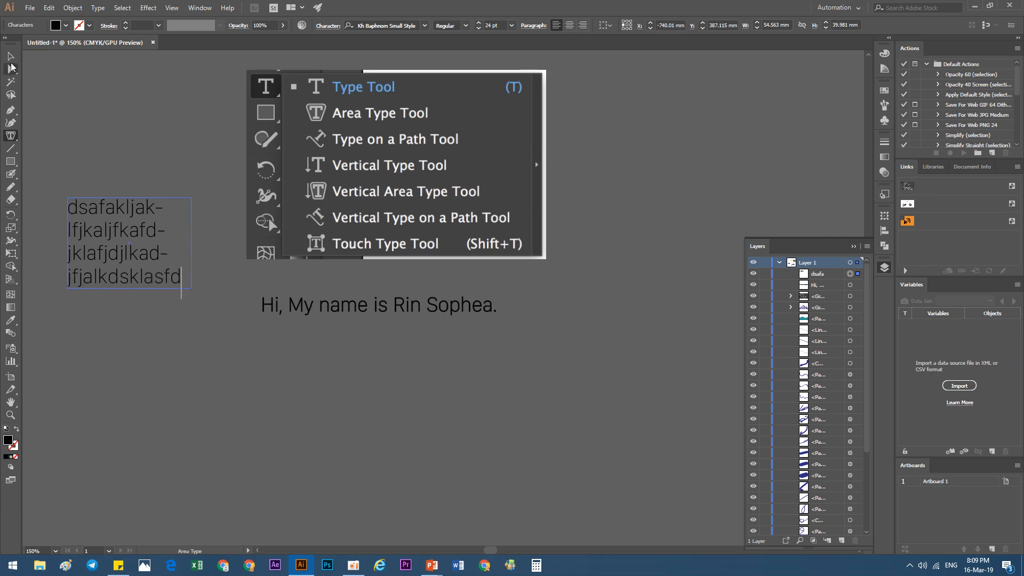
# Step: Move the text area just under the greeting, widen it and reduce its height
pyautogui.click(10, 56)
pyautogui.moveTo(122, 256); pyautogui.dragTo(232, 400)
pyautogui.moveTo(307, 385); pyautogui.dragTo(563, 384)
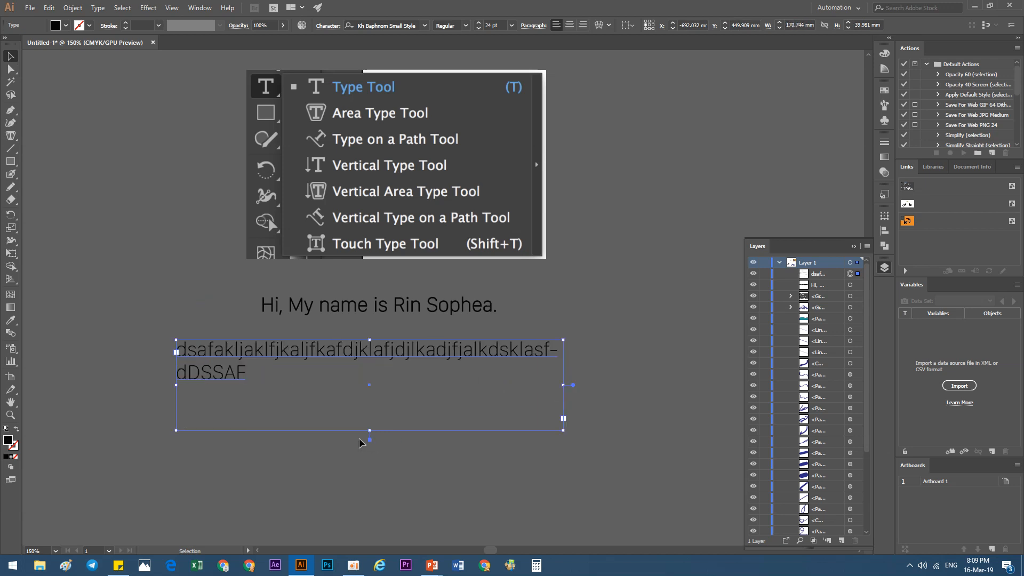
pyautogui.moveTo(371, 429); pyautogui.dragTo(369, 387)
pyautogui.moveTo(343, 345); pyautogui.dragTo(365, 330)
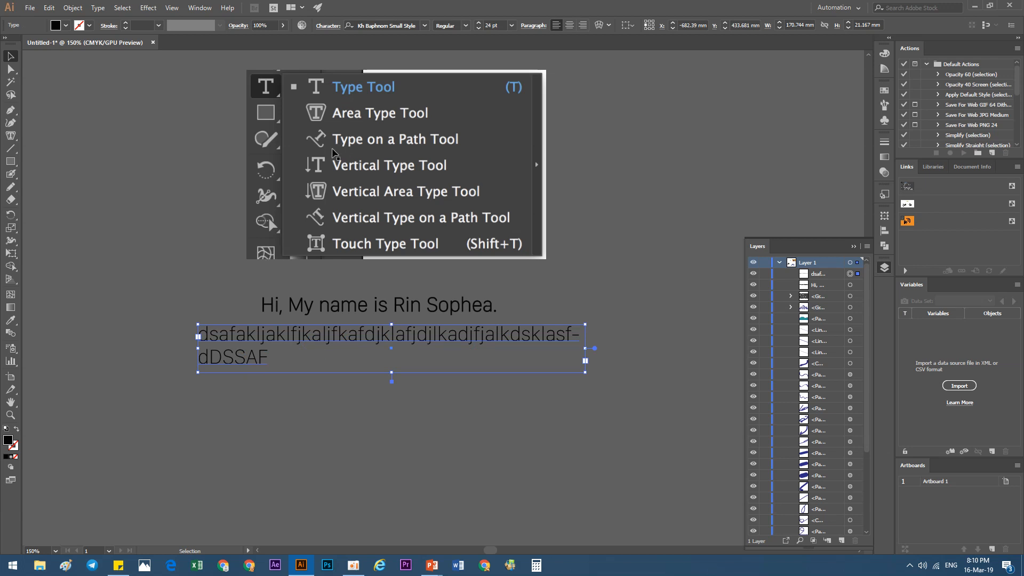
pyautogui.click(10, 149)
# Step: Draw a diagonal line in the upper left with a thin black stroke
pyautogui.moveTo(75, 127); pyautogui.dragTo(201, 278)
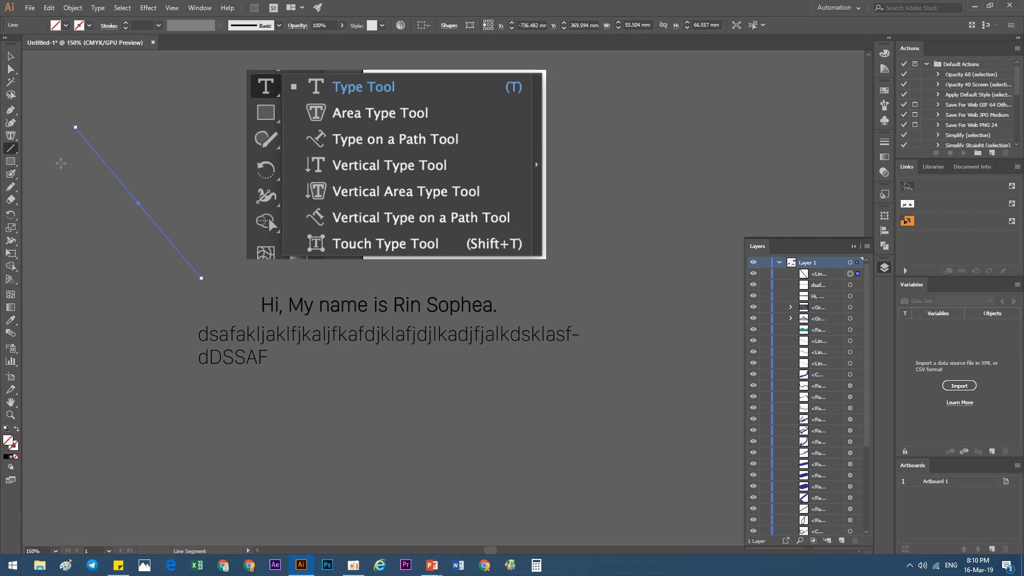
pyautogui.click(126, 28)
pyautogui.click(10, 56)
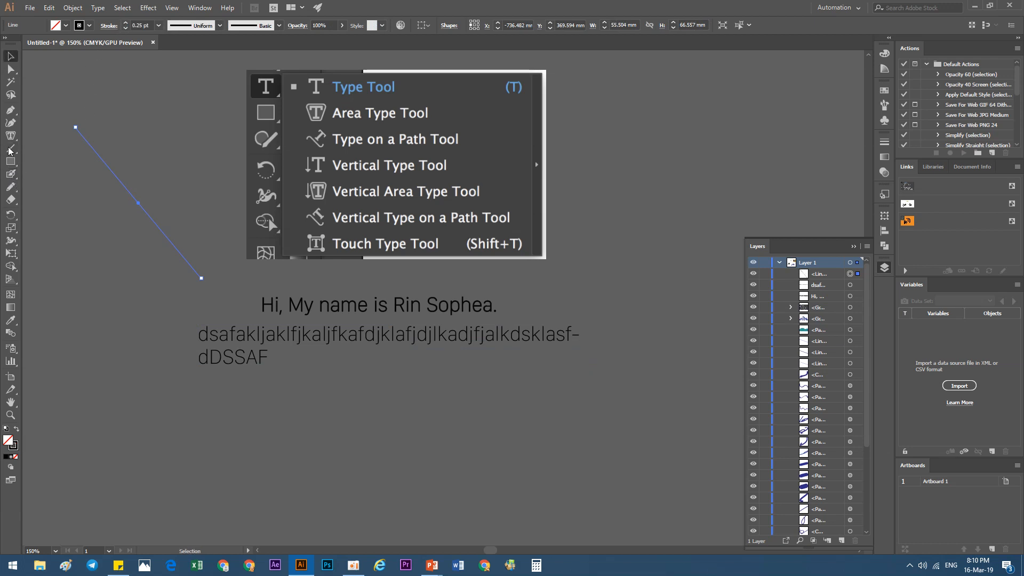
# Step: Type 'FAEJLKAJFJAKLF' along the diagonal line with the Type on a Path tool
pyautogui.click(11, 136)
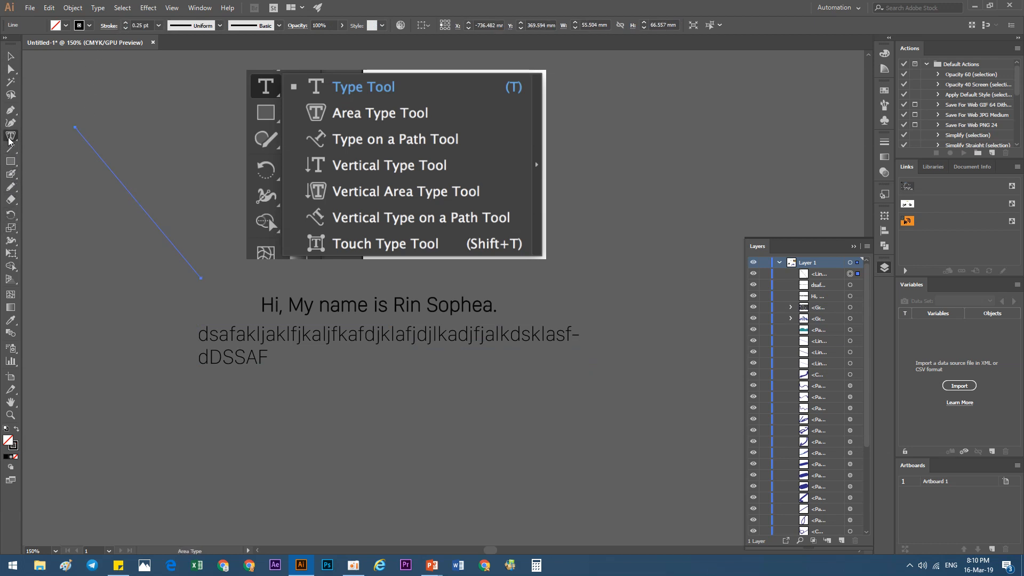
pyautogui.click(47, 161)
pyautogui.click(104, 162)
pyautogui.write('FAEJLKAJFJAKLF')
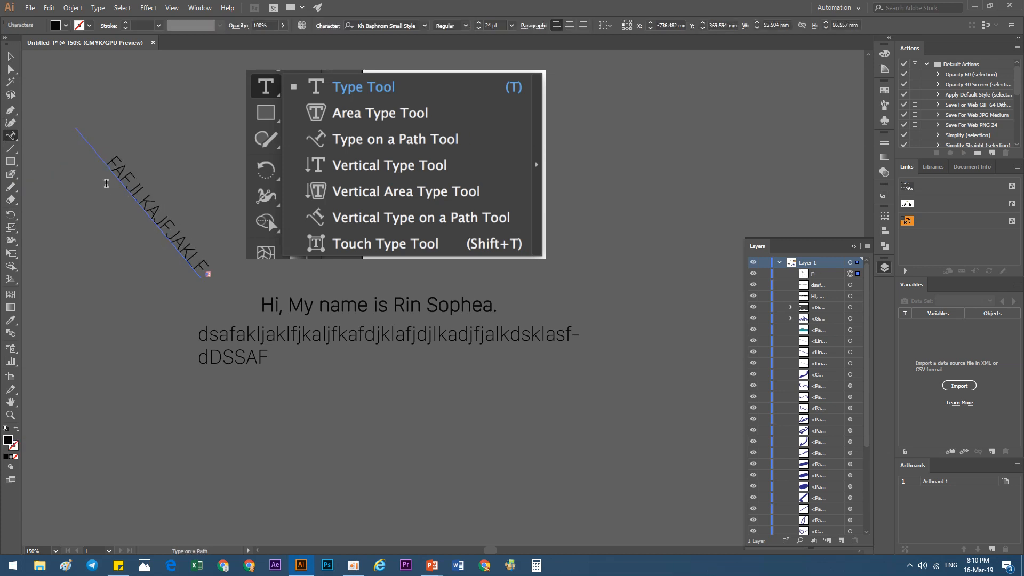
pyautogui.click(11, 56)
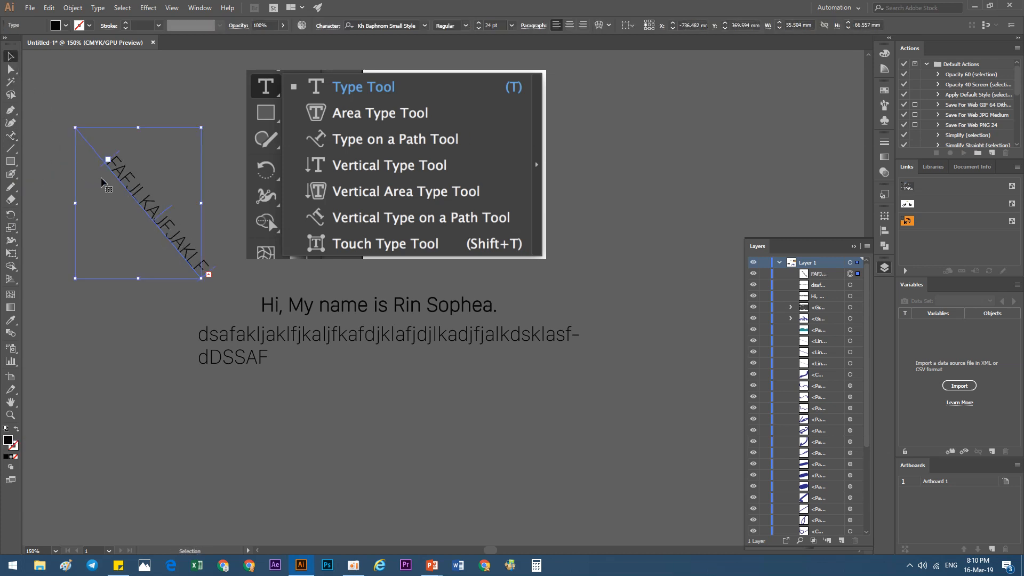
# Step: Shift the path text's start point further along the line and deselect it
pyautogui.moveTo(109, 161); pyautogui.dragTo(77, 131)
pyautogui.click(58, 245)
pyautogui.click(146, 209)
pyautogui.click(75, 295)
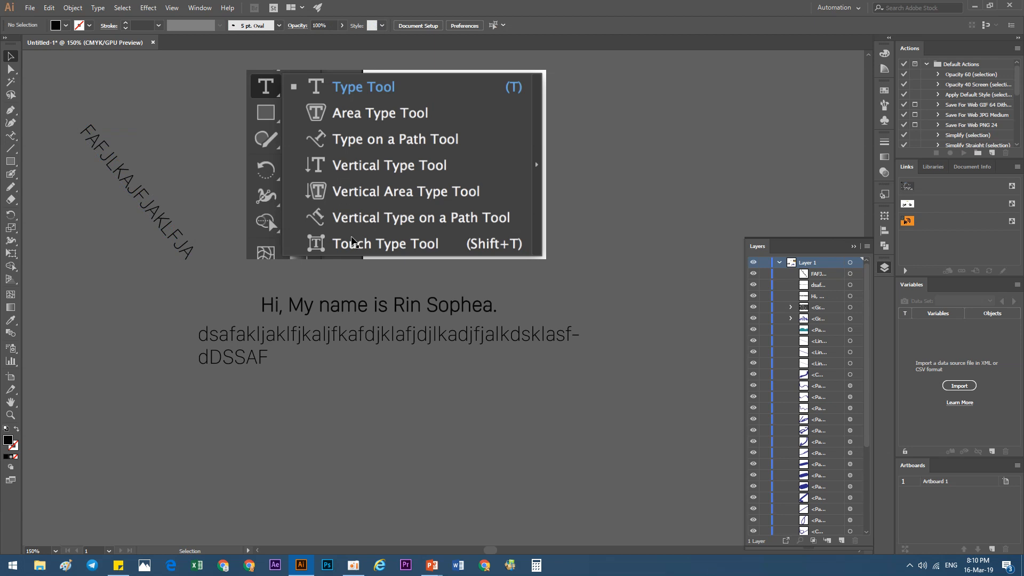
pyautogui.click(15, 151)
# Step: Type 'hIMYNAEM' as a vertical column at the left of the canvas with Vertical Type
pyautogui.click(10, 148)
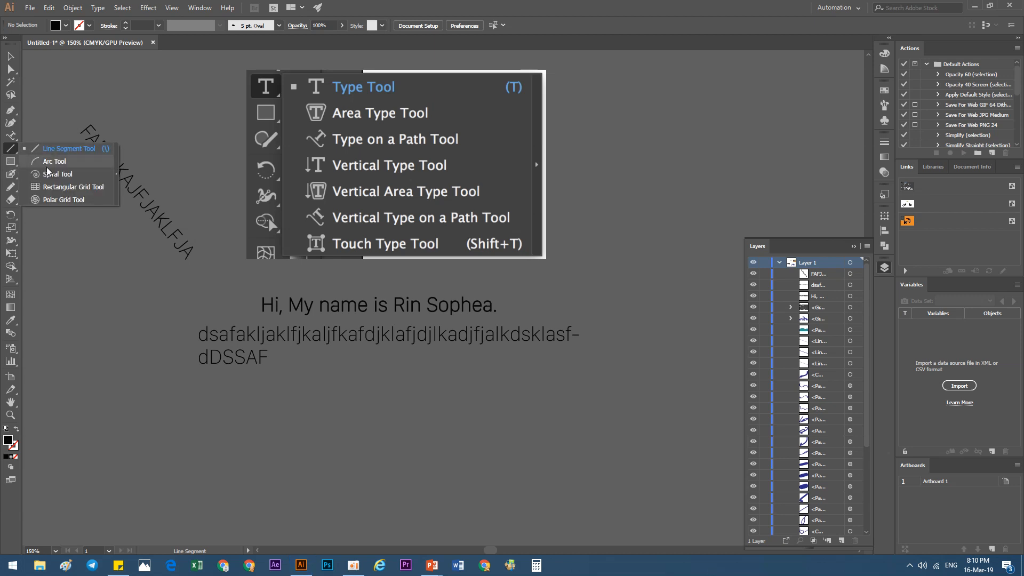
pyautogui.click(40, 165)
pyautogui.click(11, 135)
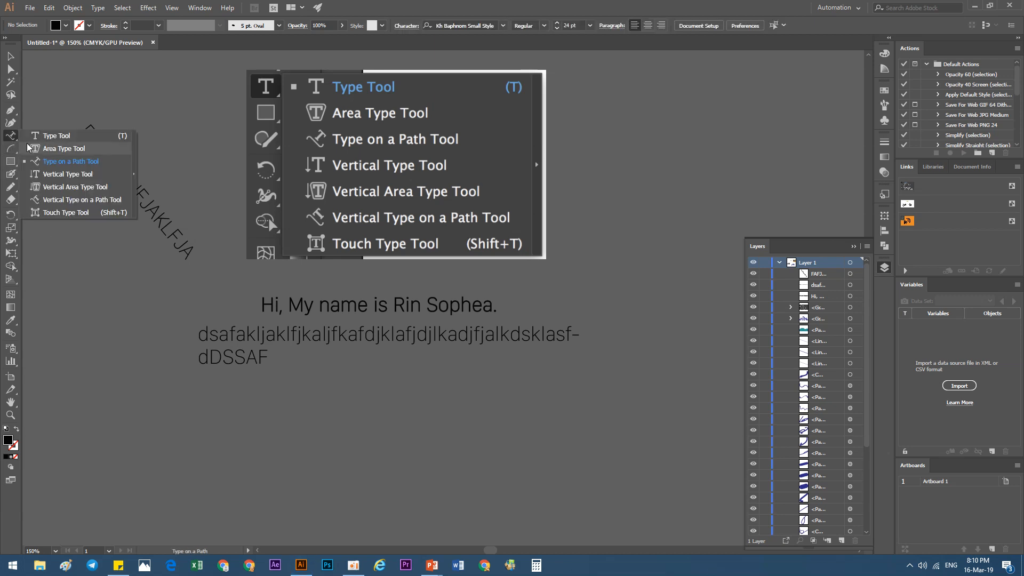
pyautogui.click(56, 176)
pyautogui.click(78, 317)
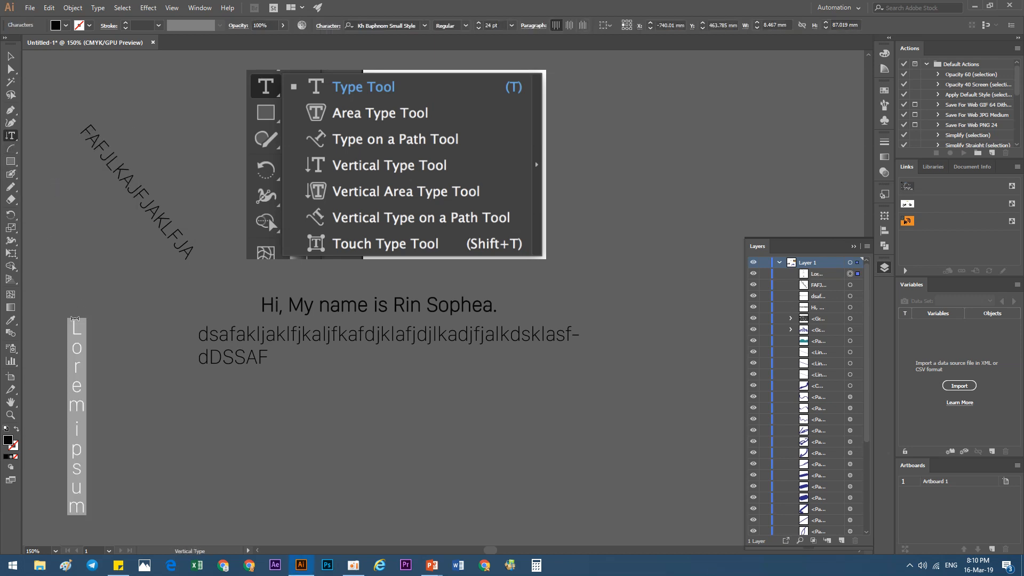
pyautogui.write('hI')
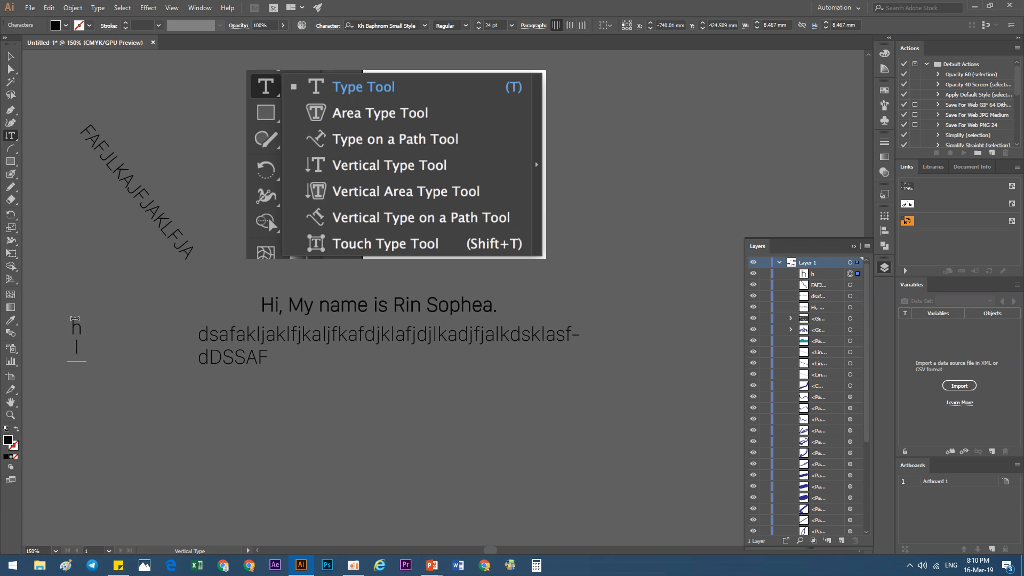
pyautogui.write('MYNAEM')
# Step: Try Vertical Type on a Path on empty canvas and dismiss the resulting warning
pyautogui.moveTo(10, 135); pyautogui.dragTo(59, 195)
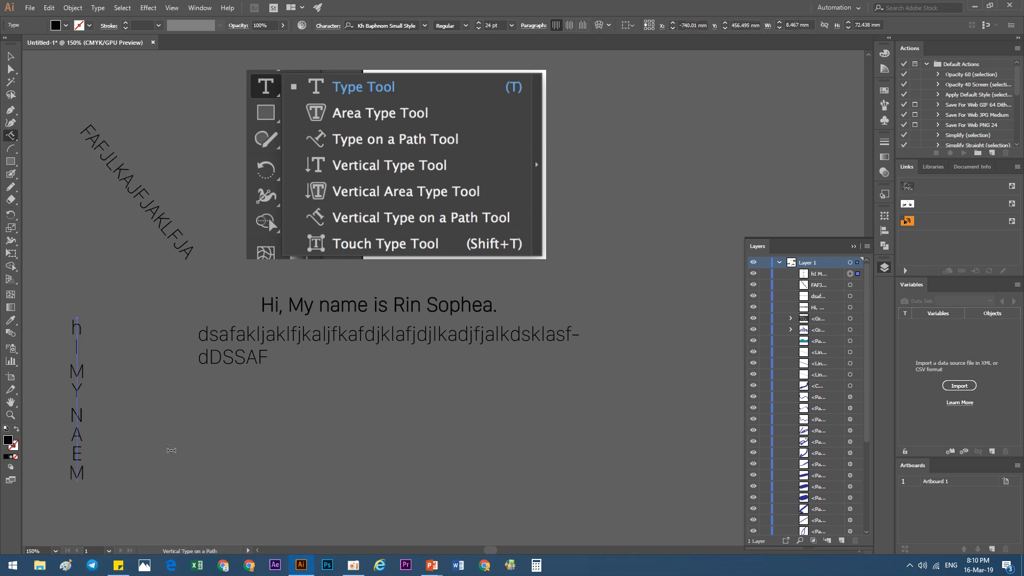
pyautogui.click(197, 453)
pyautogui.click(615, 297)
pyautogui.click(11, 149)
# Step: Draw a large arc below the paragraph and give it a thin black stroke
pyautogui.moveTo(296, 454); pyautogui.dragTo(470, 452)
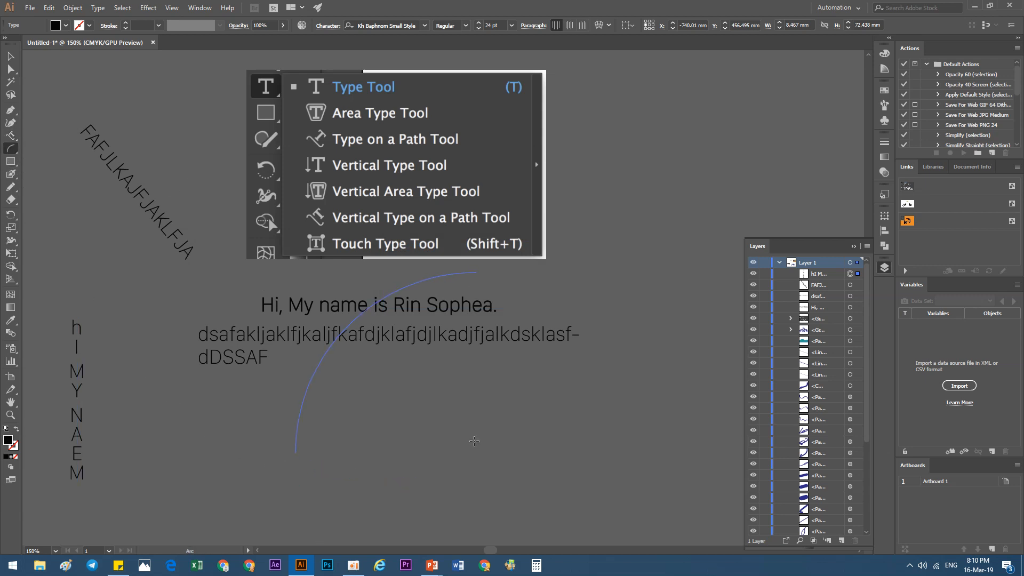
pyautogui.moveTo(434, 422); pyautogui.dragTo(433, 422)
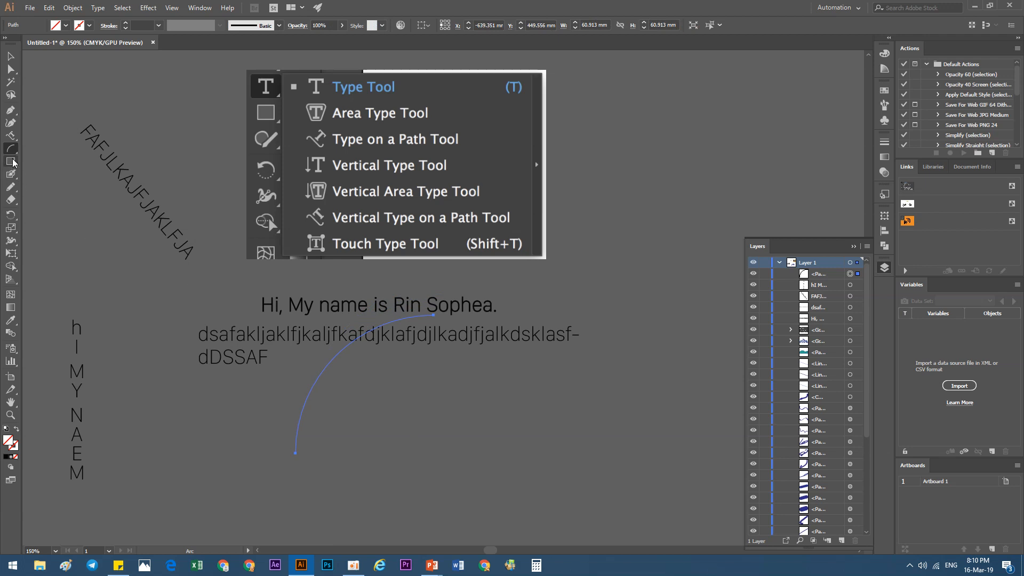
pyautogui.click(125, 22)
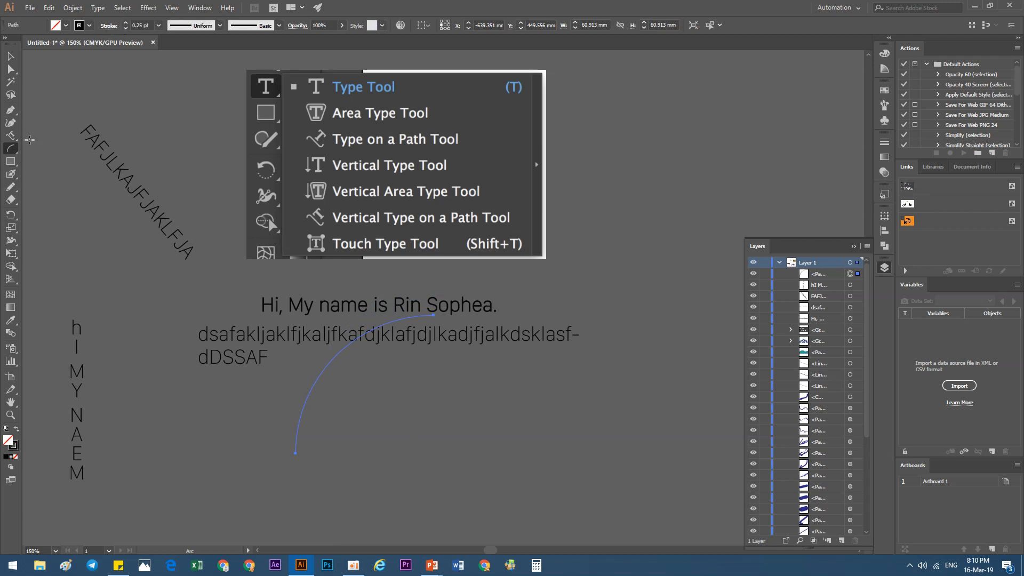
# Step: Type 'FAJKLJJ' vertically along the arc, adjust its start point, and move it down-left
pyautogui.click(11, 136)
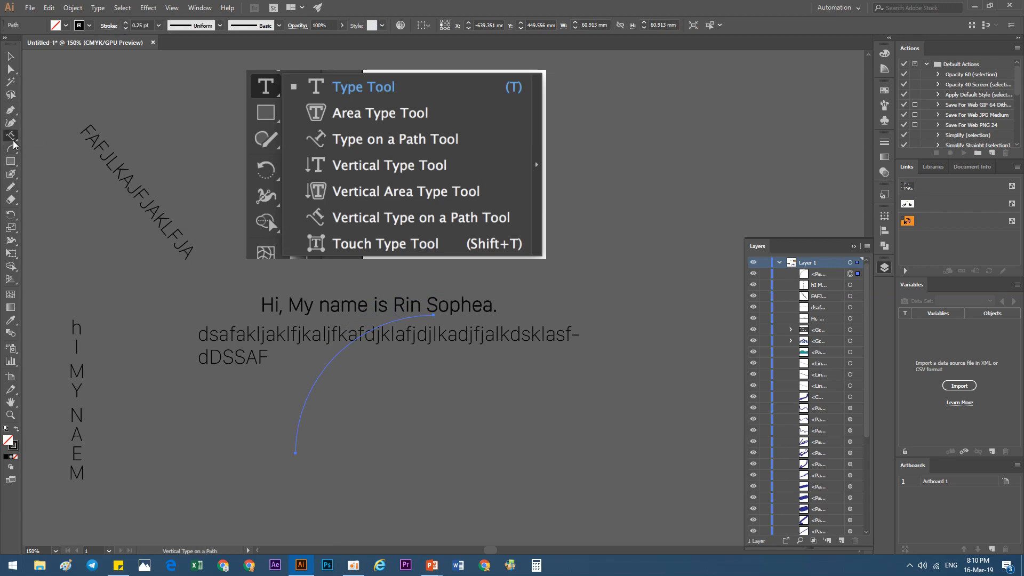
pyautogui.click(313, 385)
pyautogui.write('FAJKLJJ')
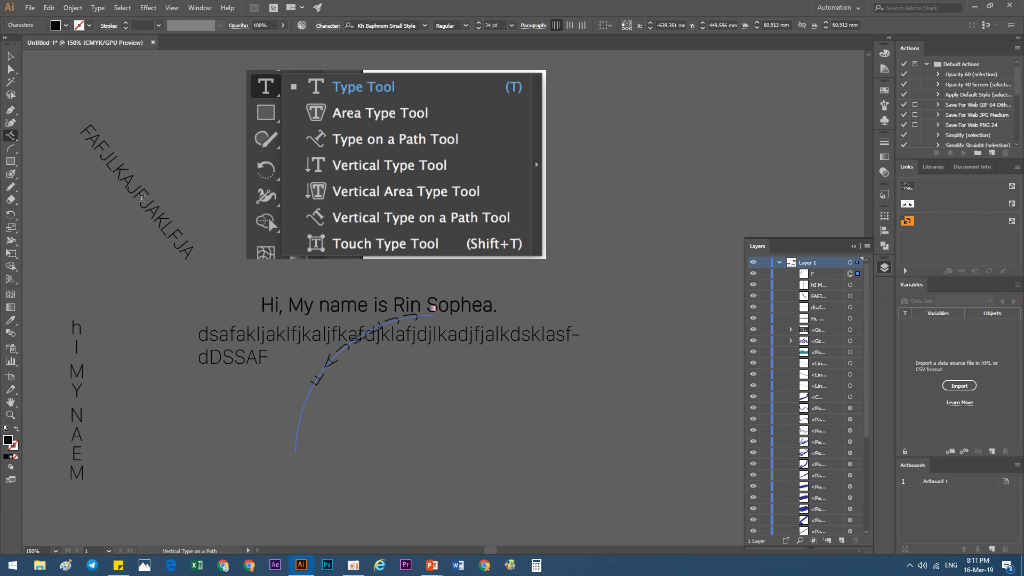
pyautogui.press('Escape')
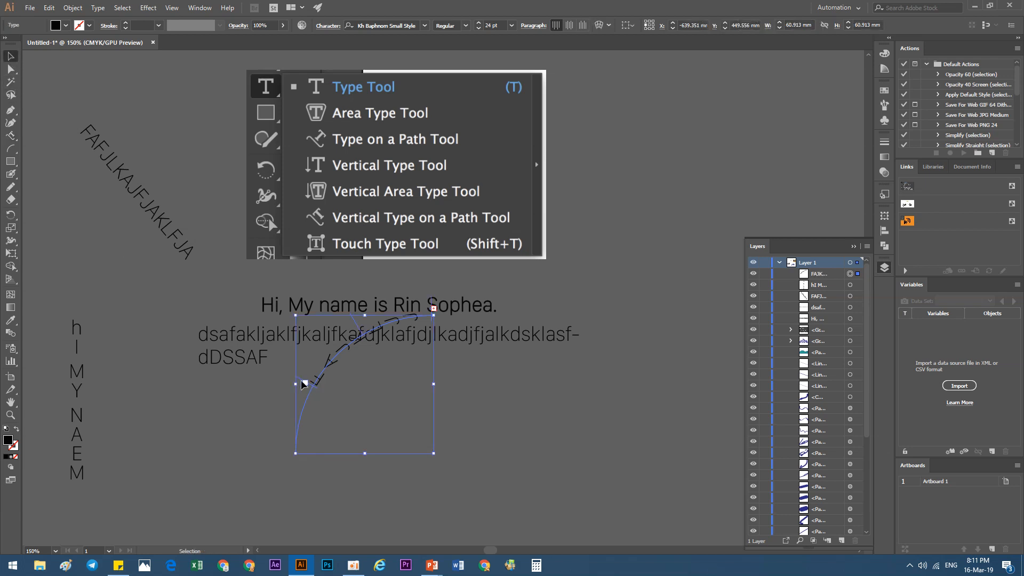
pyautogui.moveTo(286, 424); pyautogui.dragTo(287, 441)
pyautogui.moveTo(327, 378); pyautogui.dragTo(183, 465)
pyautogui.click(380, 422)
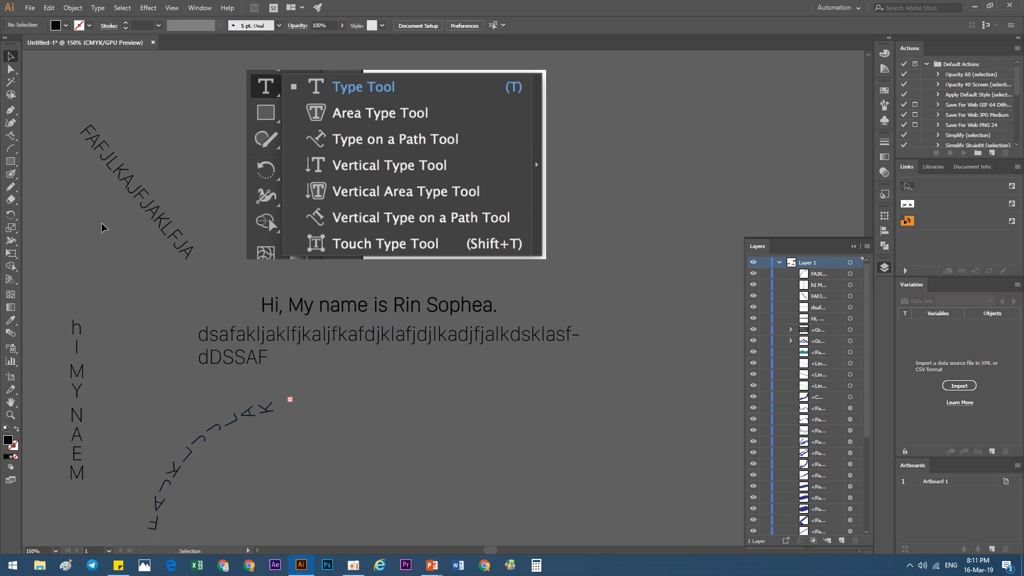
pyautogui.moveTo(9, 140); pyautogui.dragTo(62, 209)
pyautogui.scroll(-2, 226, 219)
pyautogui.hscroll(2, 226, 219)
pyautogui.scroll(2, 254, 165)
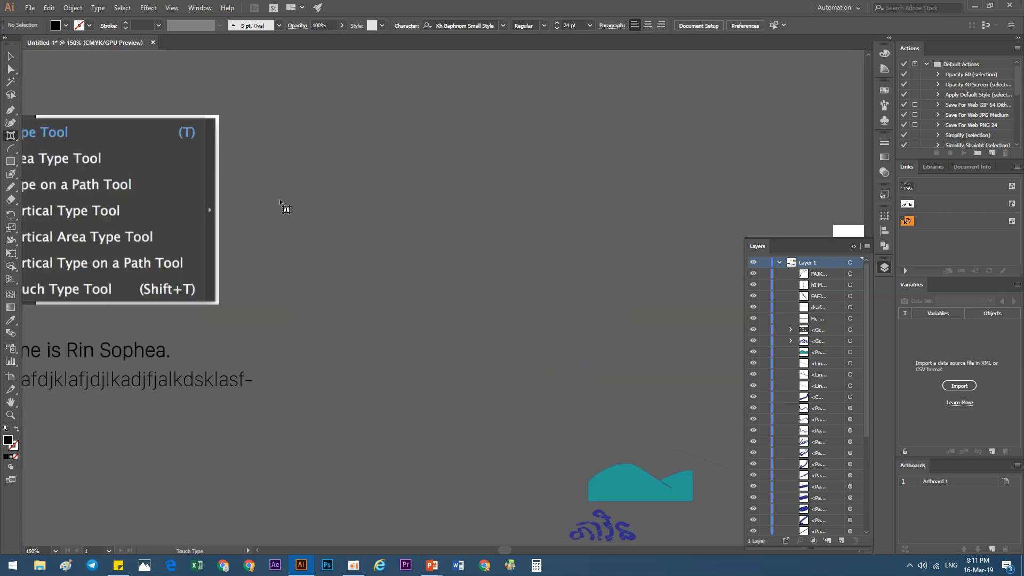
pyautogui.hotkey('ctrl', '-')
pyautogui.hotkey('ctrl', '-')
pyautogui.click(207, 261)
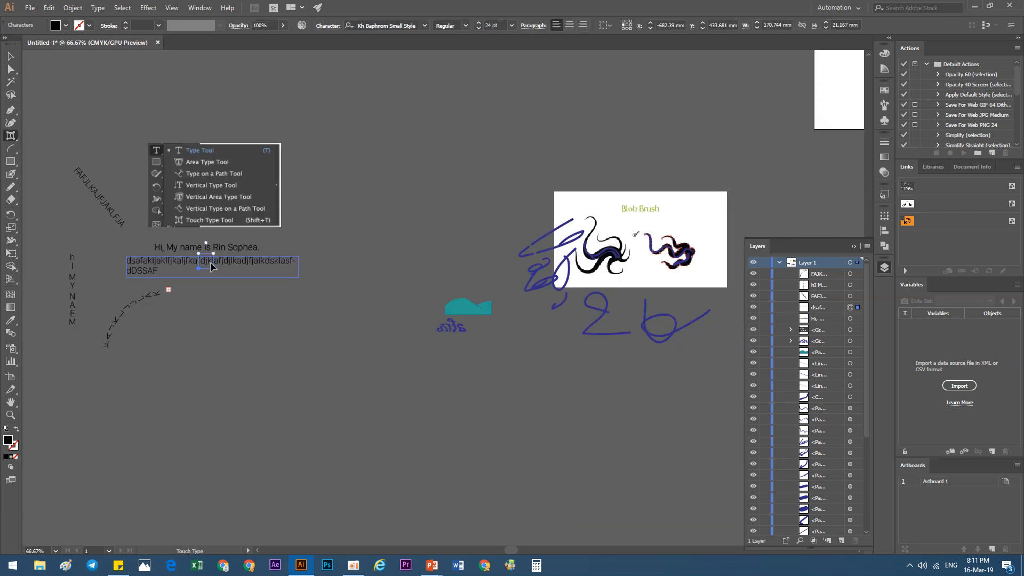
pyautogui.moveTo(213, 269); pyautogui.dragTo(245, 288)
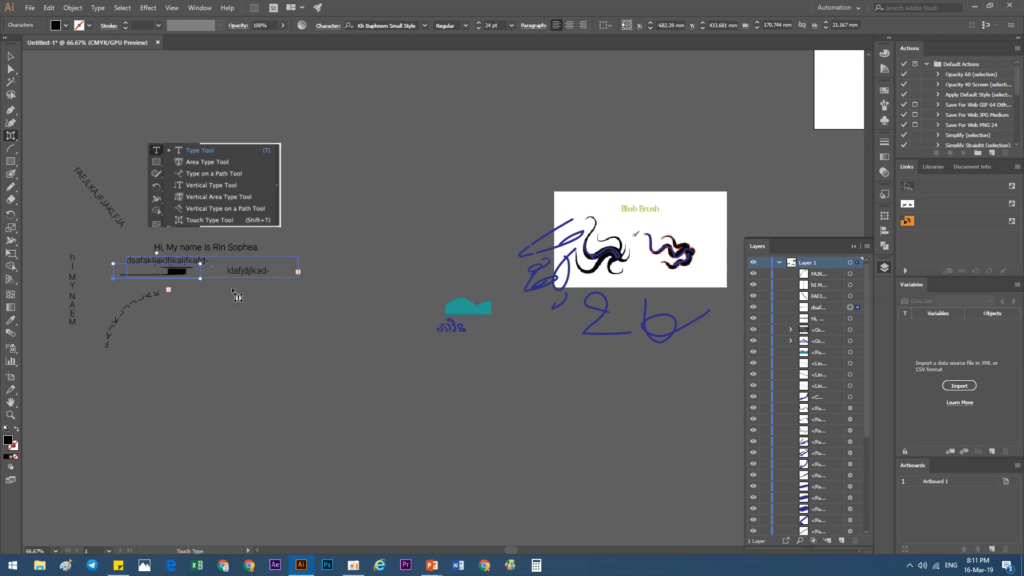
pyautogui.scroll(2, 211, 278)
pyautogui.hotkey('ctrl', 'z')
pyautogui.click(279, 292)
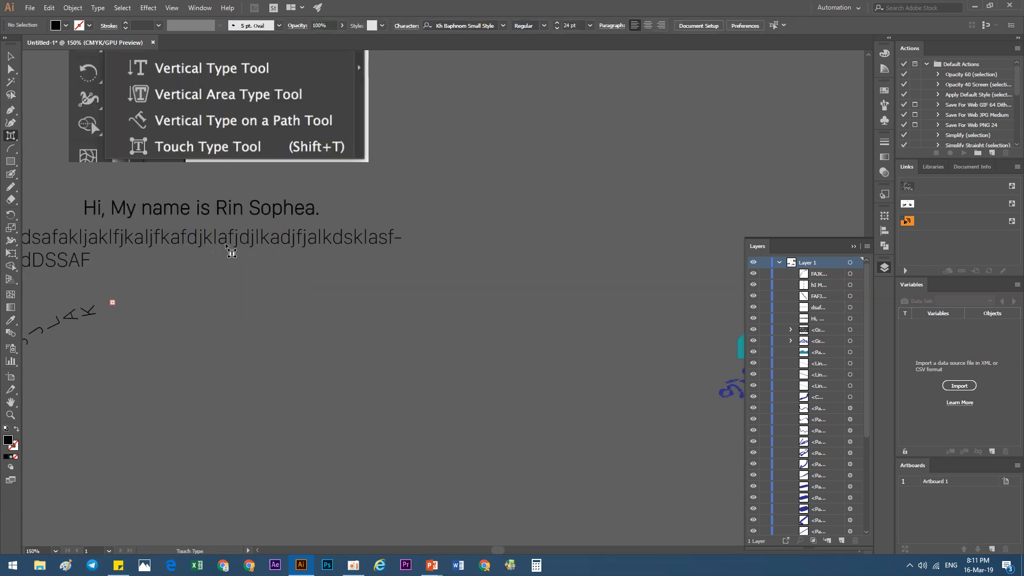
pyautogui.click(225, 244)
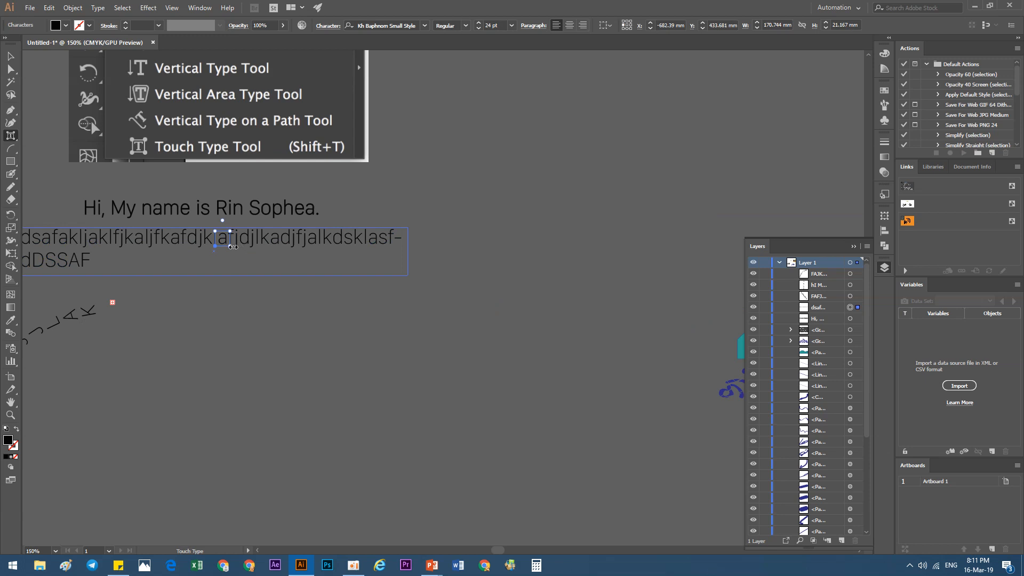
pyautogui.moveTo(229, 246); pyautogui.dragTo(247, 377)
pyautogui.click(302, 304)
pyautogui.click(253, 248)
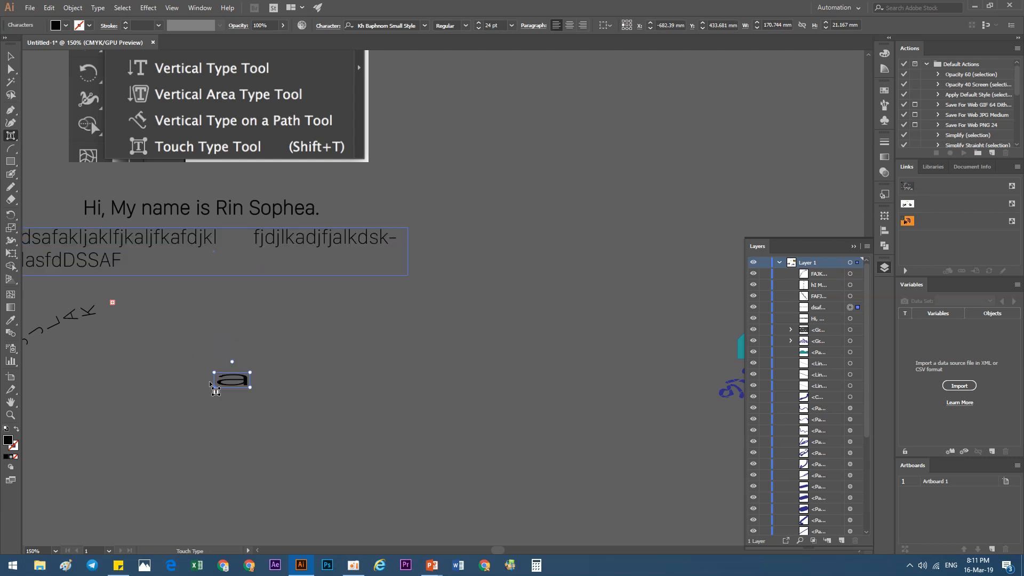
pyautogui.click(251, 312)
pyautogui.press('v')
pyautogui.click(249, 248)
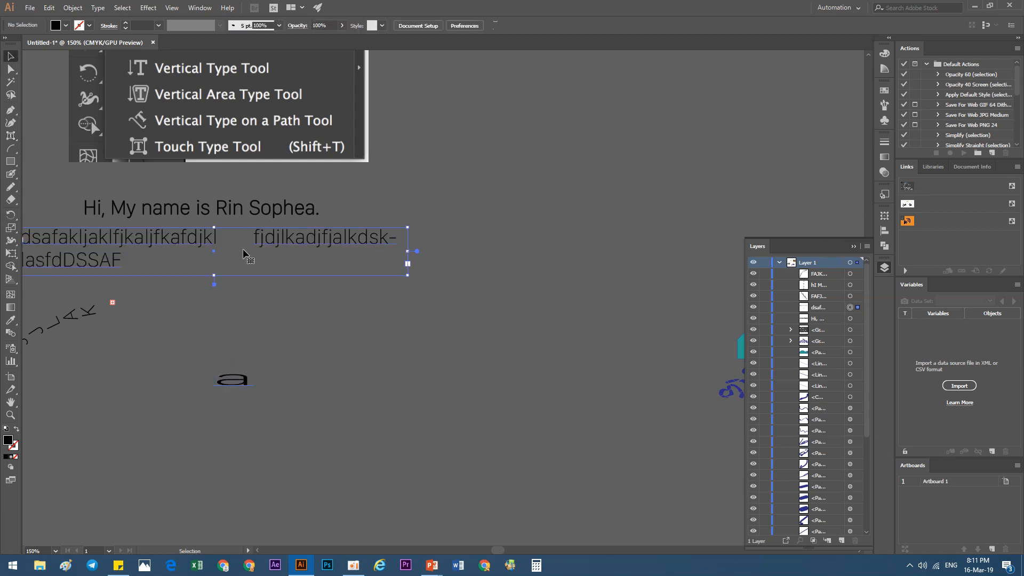
pyautogui.press('t')
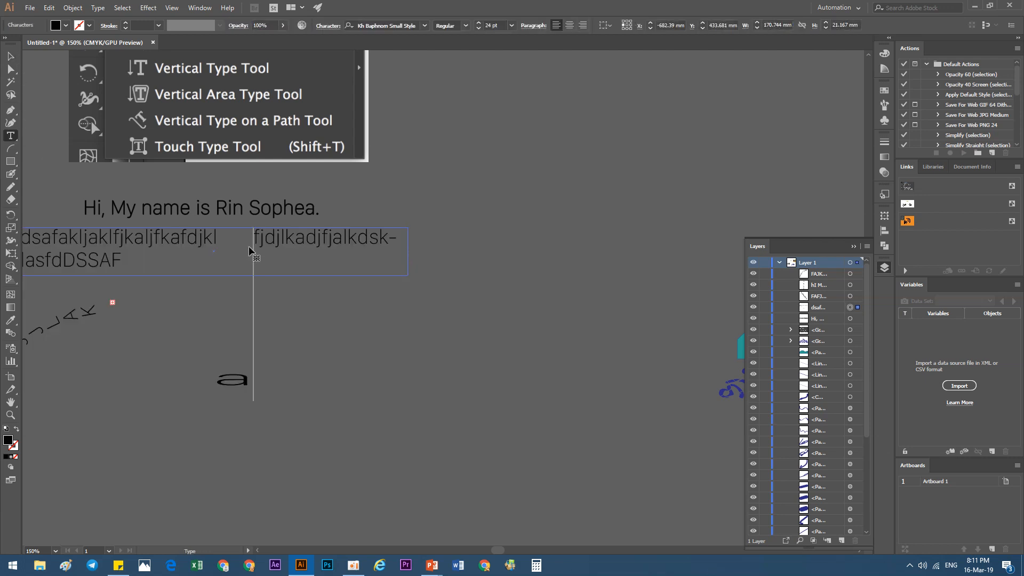
pyautogui.moveTo(246, 362); pyautogui.dragTo(219, 363)
pyautogui.hotkey('ctrl', 'z')
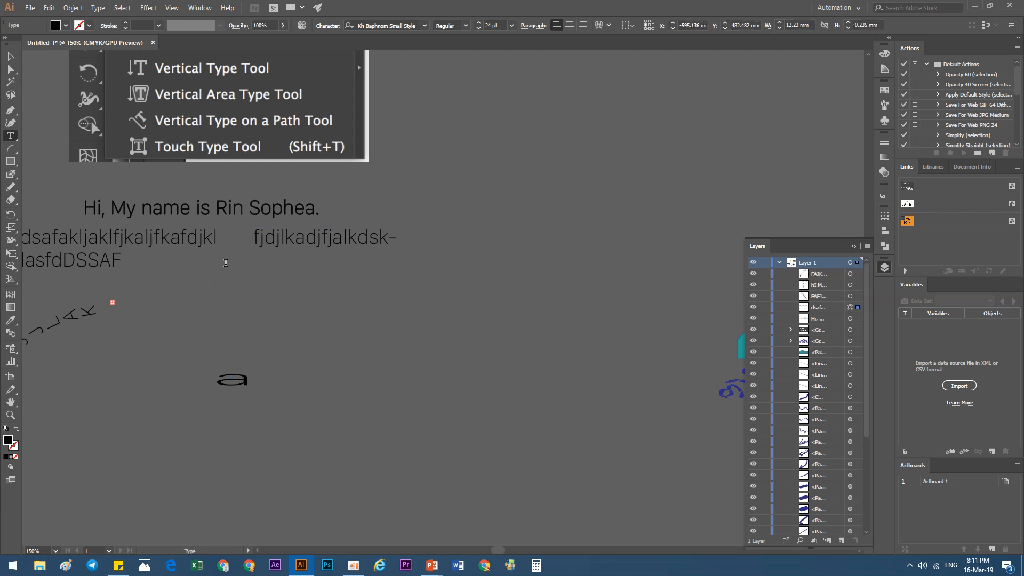
pyautogui.click(11, 56)
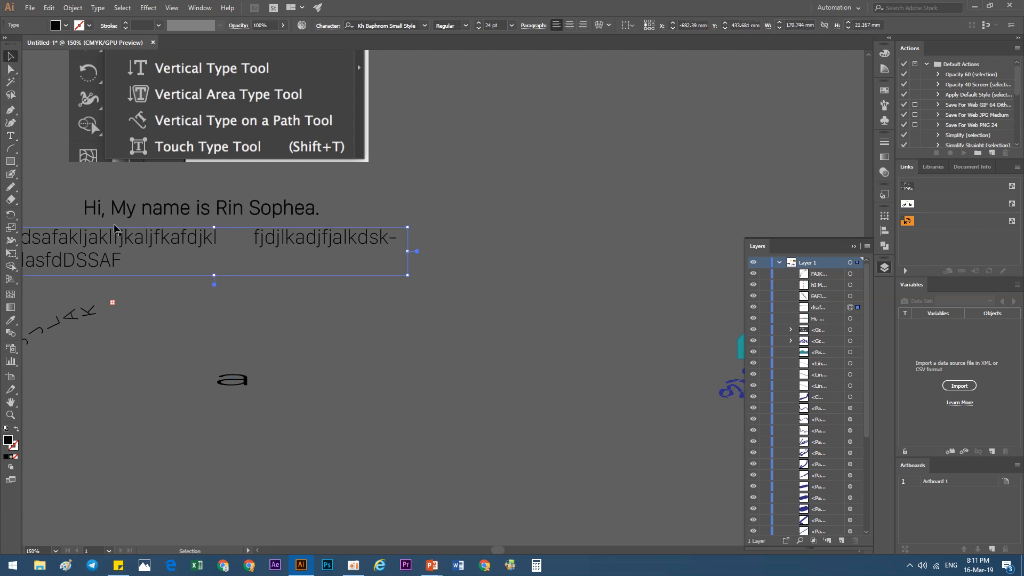
pyautogui.moveTo(177, 304); pyautogui.dragTo(297, 320)
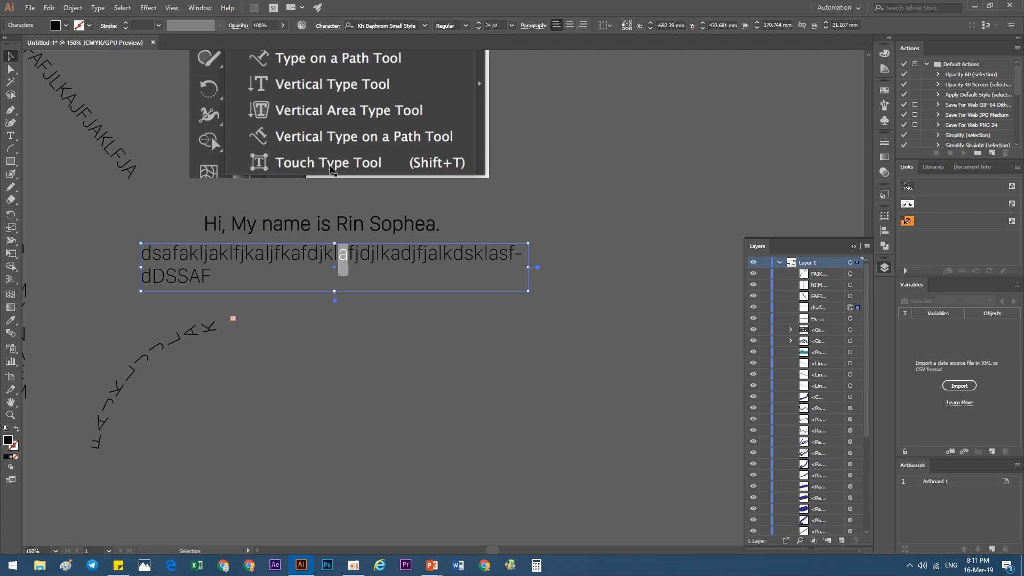
pyautogui.click(12, 139)
pyautogui.moveTo(12, 139); pyautogui.dragTo(75, 214)
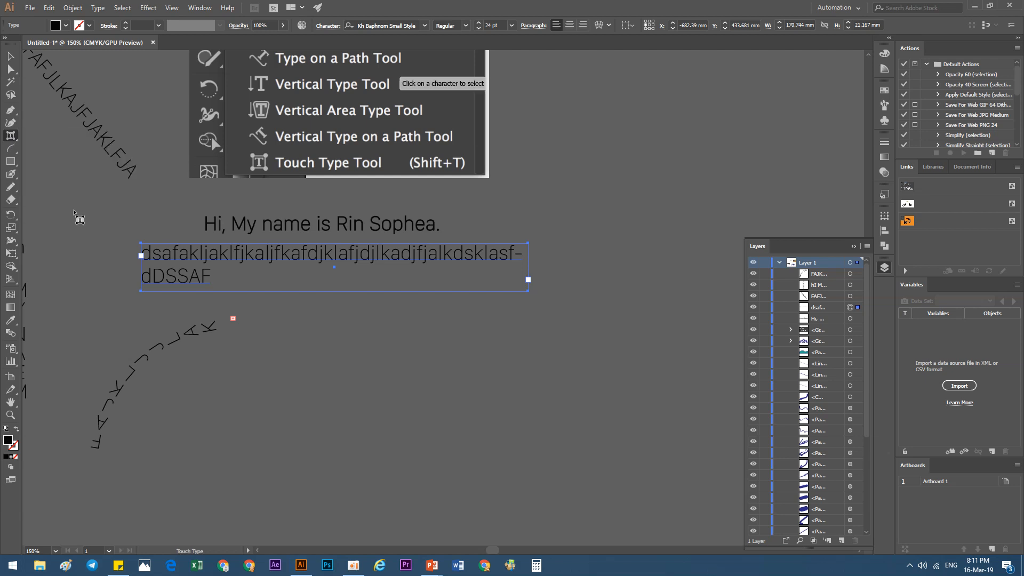
pyautogui.click(11, 56)
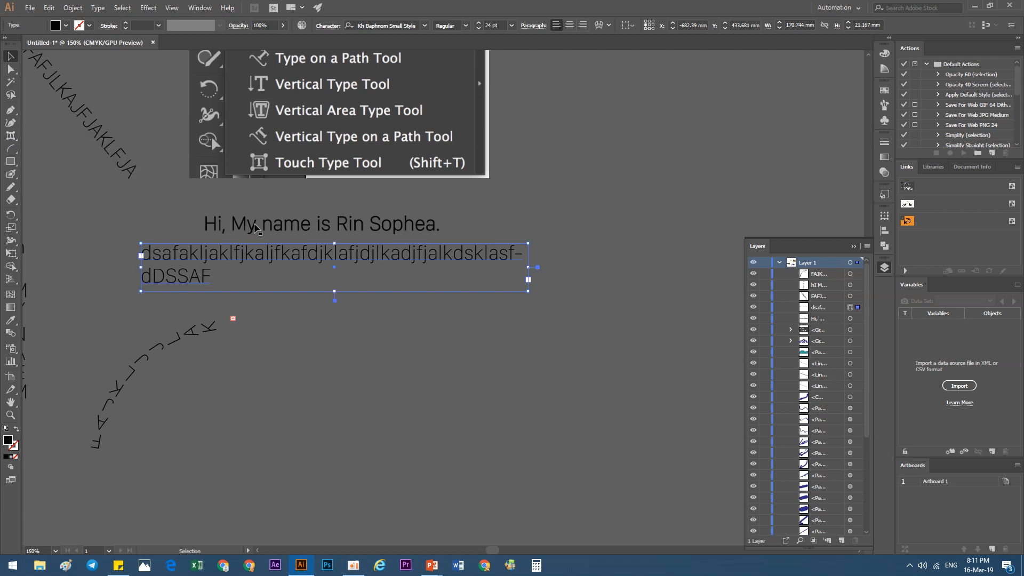
# Step: Alt-drag a duplicate of the greeting sentence lower on the canvas
pyautogui.click(319, 226)
pyautogui.moveTo(319, 225); pyautogui.dragTo(318, 485)
pyautogui.moveTo(267, 491); pyautogui.dragTo(333, 266)
pyautogui.scroll(3, 355, 262)
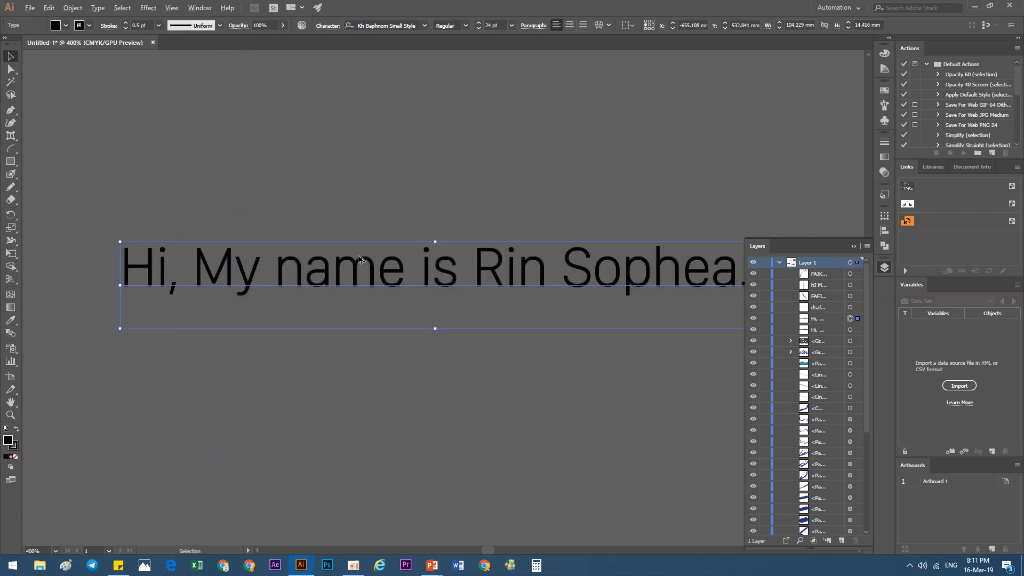
# Step: Enlarge the 'n' of 'name' and the 'i' of 'is' with the Touch Type tool
pyautogui.click(10, 134)
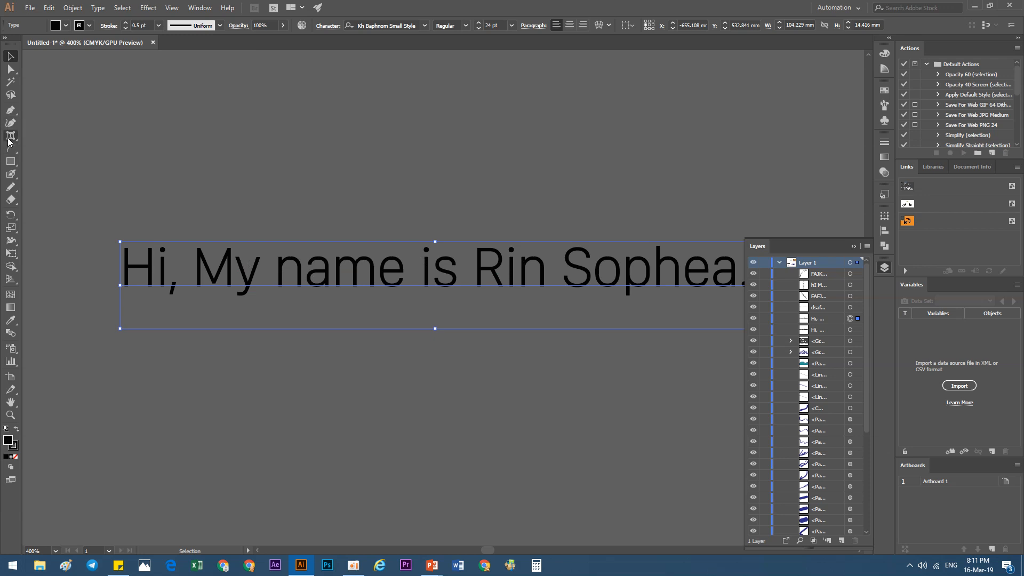
pyautogui.click(281, 275)
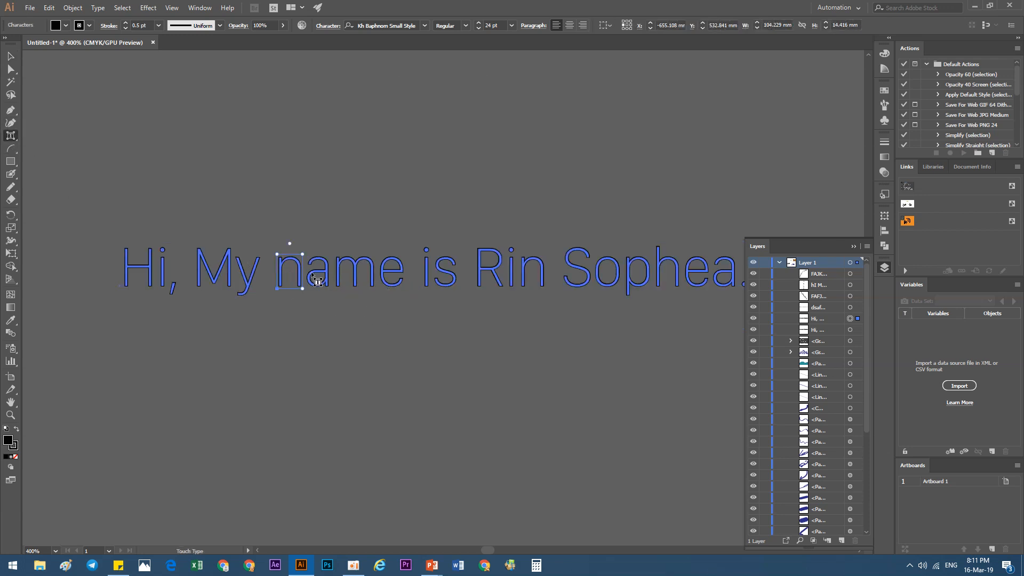
pyautogui.moveTo(303, 289)
pyautogui.mouseDown()
pyautogui.moveTo(341, 312)
pyautogui.moveTo(318, 290)
pyautogui.mouseUp()
pyautogui.hotkey('ctrl', 'z')
pyautogui.moveTo(303, 254); pyautogui.dragTo(329, 224)
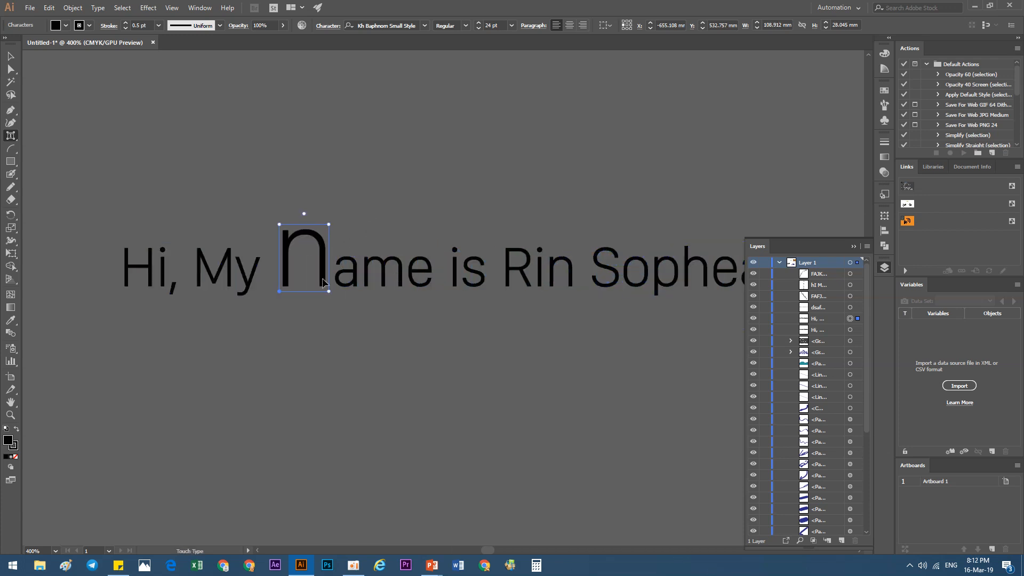
pyautogui.scroll(-2, 277, 279)
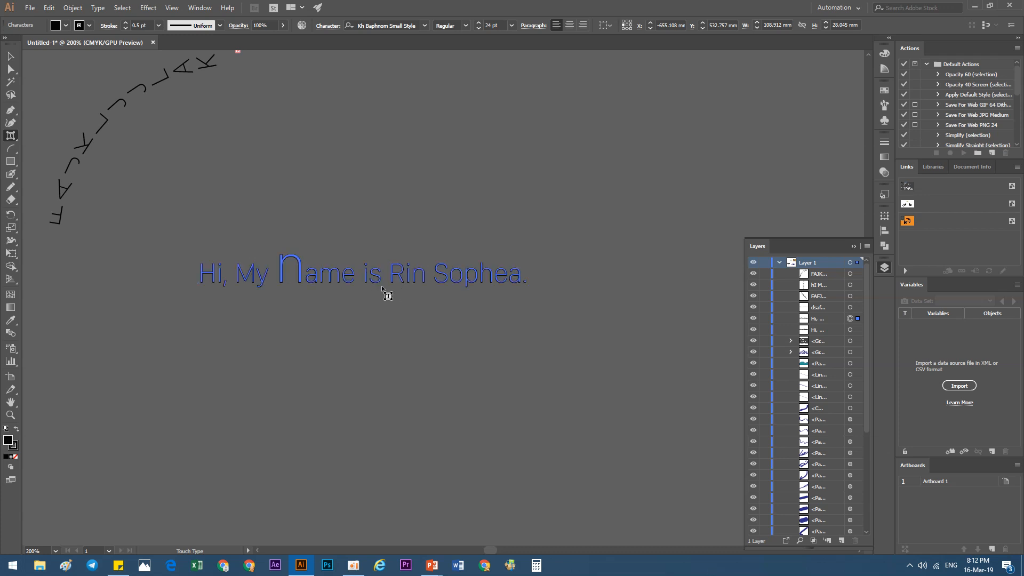
pyautogui.moveTo(372, 261); pyautogui.dragTo(375, 236)
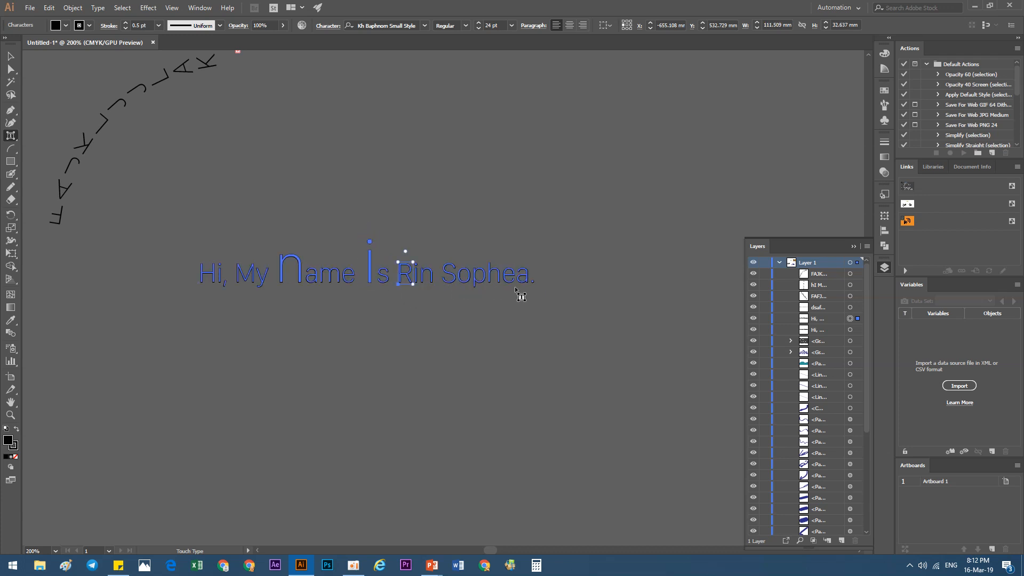
# Step: Enlarge the capital R in the greeting copy and set it to 21 pt
pyautogui.click(408, 262)
pyautogui.moveTo(420, 262); pyautogui.dragTo(430, 246)
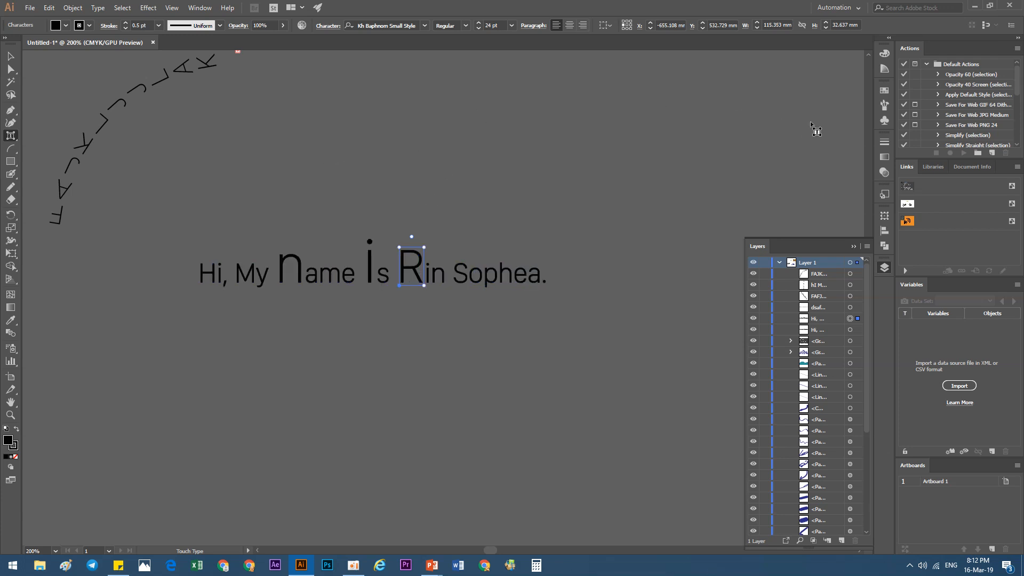
pyautogui.click(512, 26)
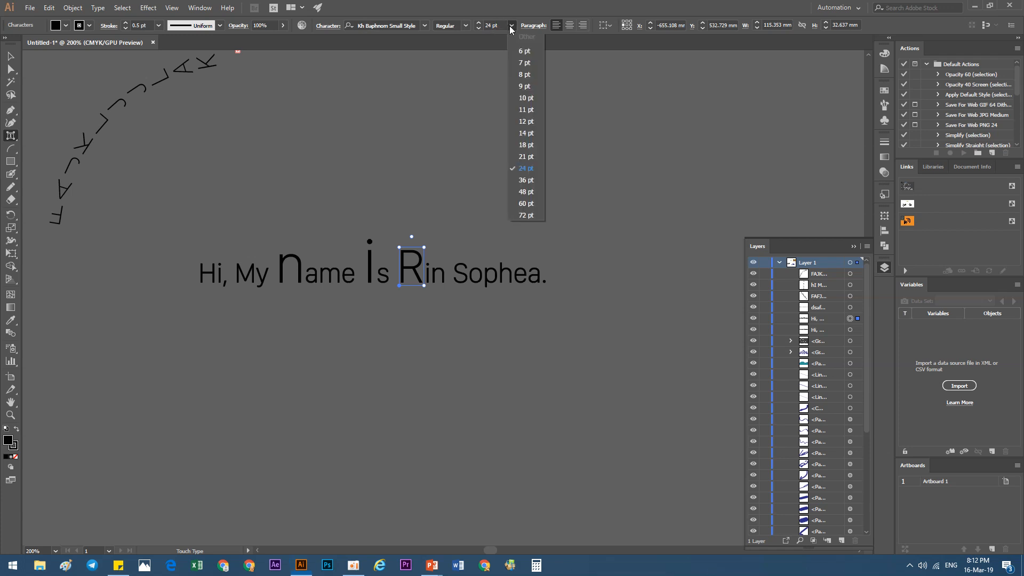
pyautogui.click(530, 155)
pyautogui.click(15, 61)
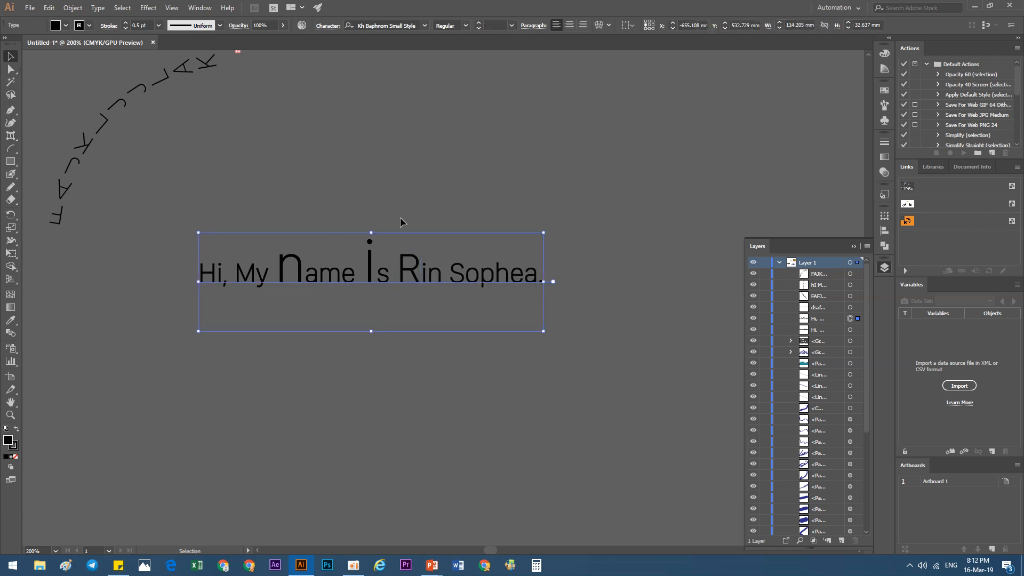
pyautogui.click(401, 219)
pyautogui.scroll(-3, 403, 220)
pyautogui.moveTo(233, 278); pyautogui.dragTo(239, 407)
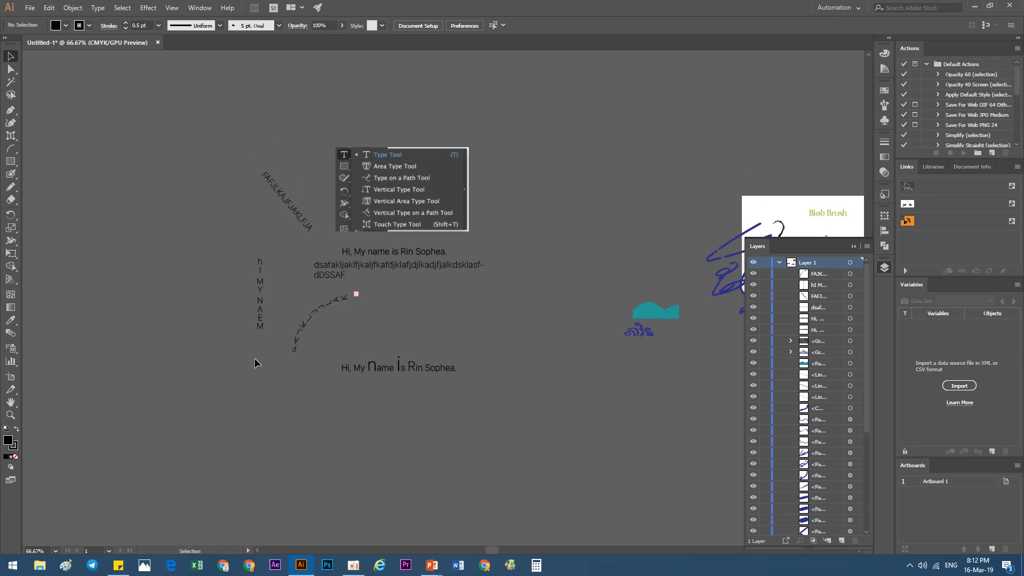
pyautogui.scroll(2, 258, 304)
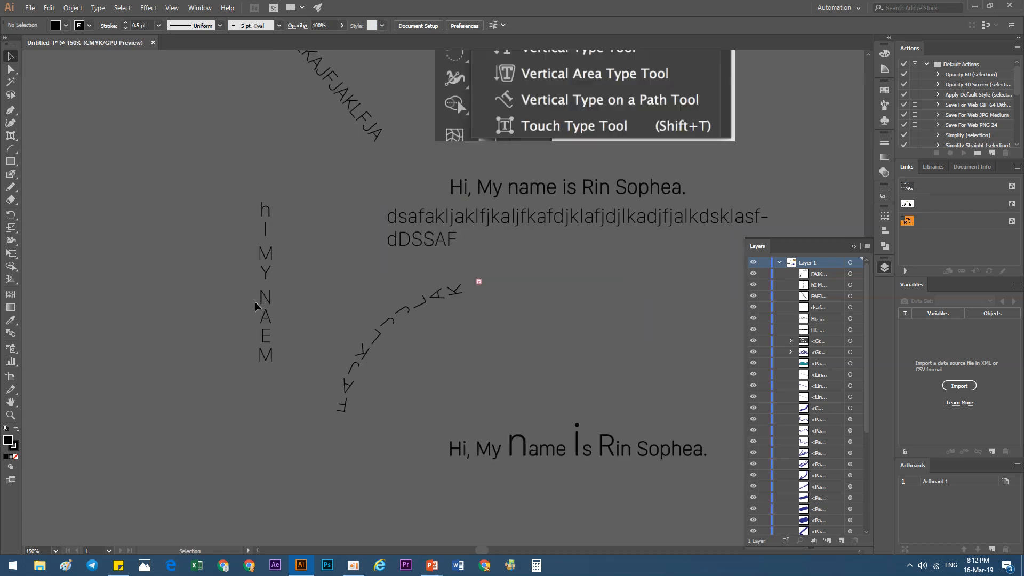
pyautogui.moveTo(395, 277); pyautogui.dragTo(302, 354)
pyautogui.scroll(-1, 167, 330)
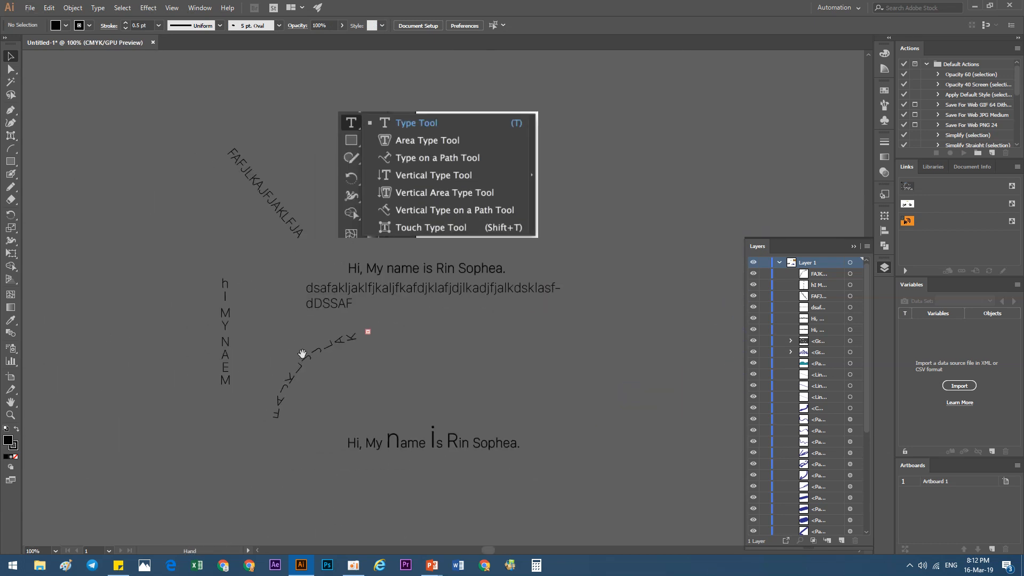